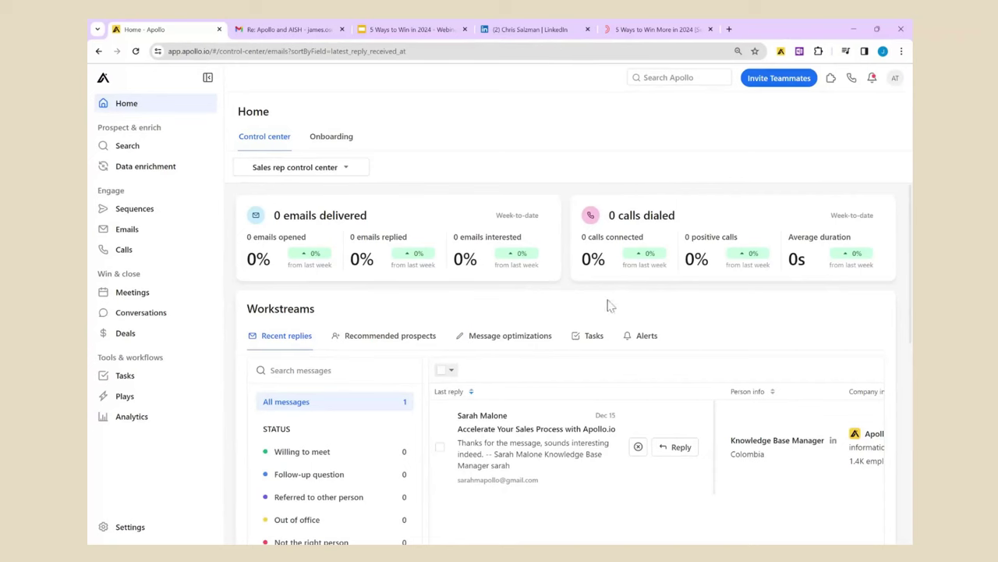
Load the pinned people search "5 Lowest Priority Search [Persona + Email]" and clear all of its filters.
{"action": "left_click", "coordinate": [147, 152]}
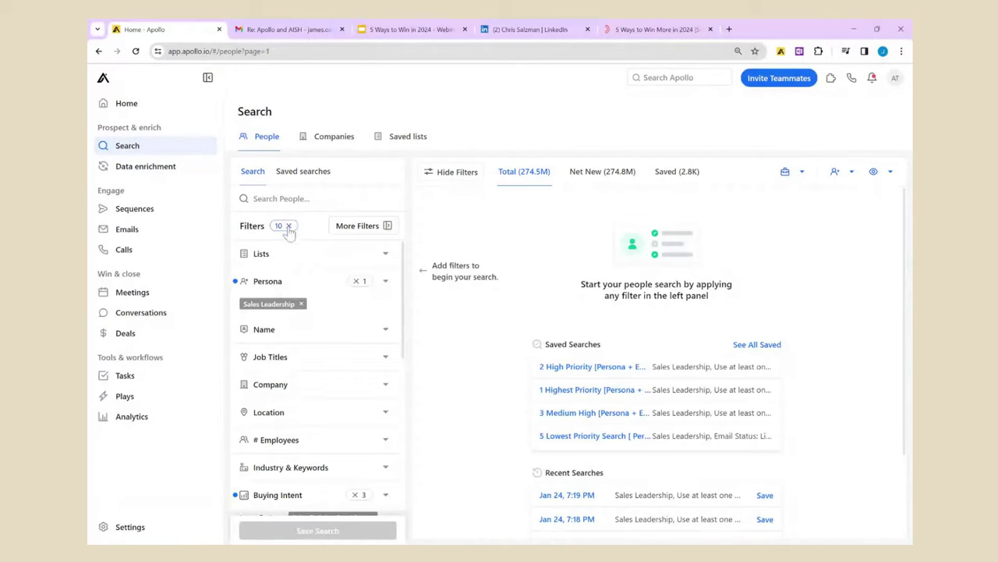
{"action": "left_click", "coordinate": [305, 172]}
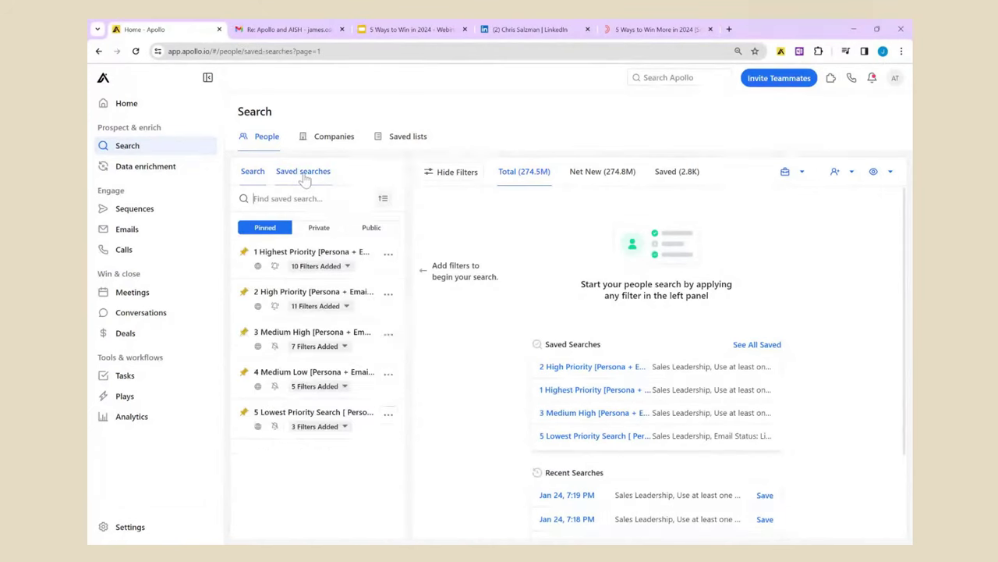
{"action": "left_click", "coordinate": [287, 419]}
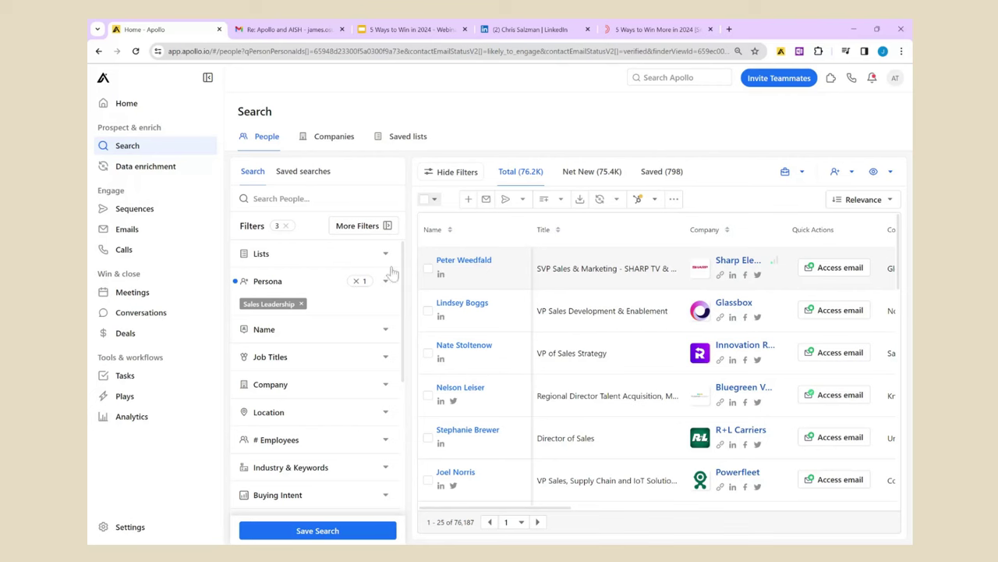
{"action": "left_click", "coordinate": [287, 225]}
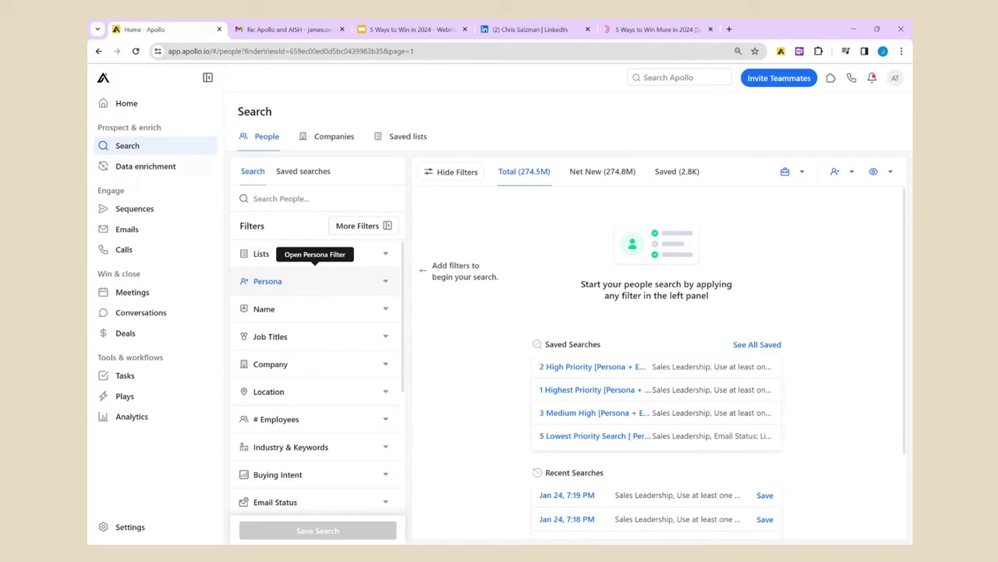
Examine the persona manager and the job title filter options for a new persona, without saving one.
{"action": "left_click", "coordinate": [388, 285]}
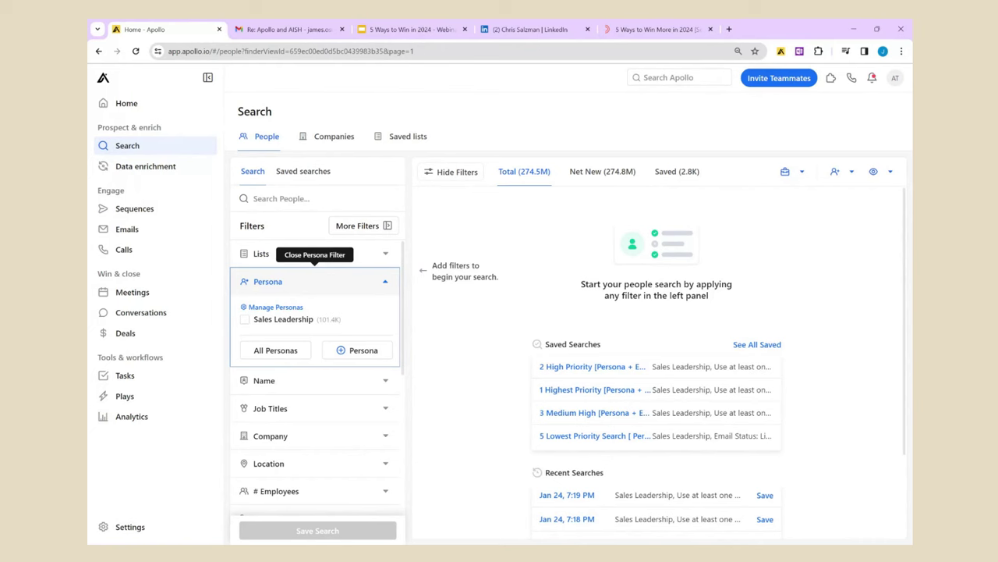
{"action": "left_click", "coordinate": [288, 308]}
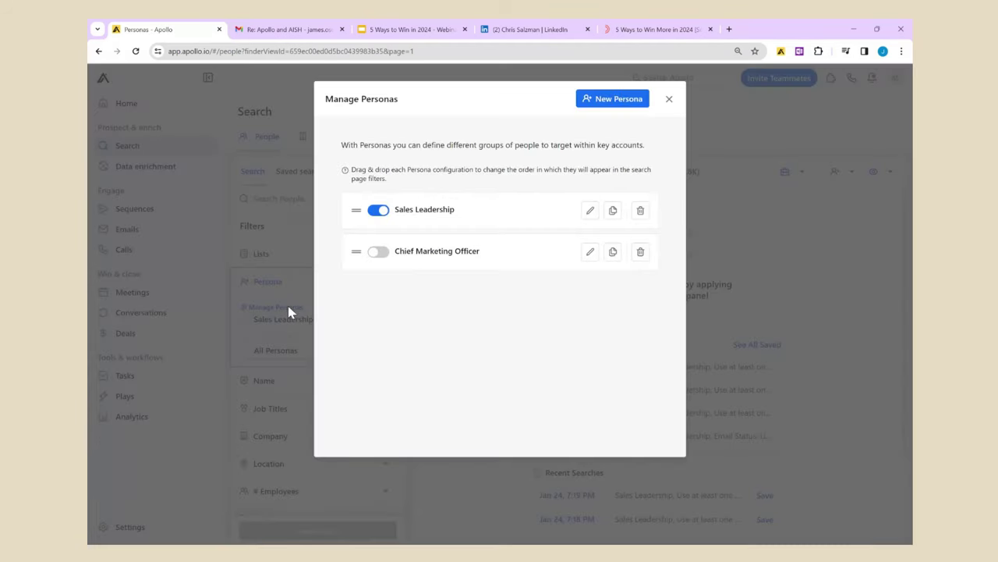
{"action": "left_click", "coordinate": [614, 101]}
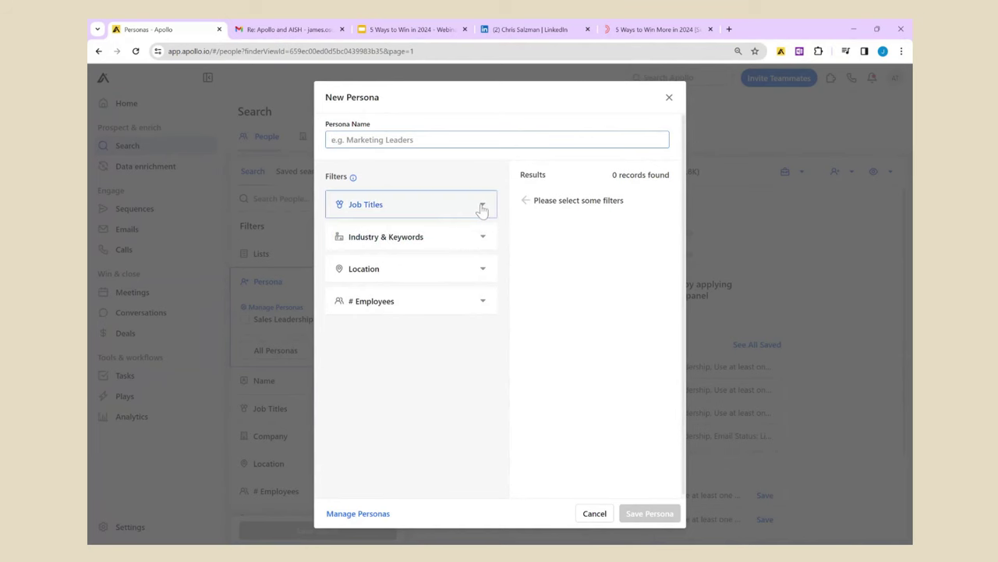
{"action": "left_click", "coordinate": [482, 208]}
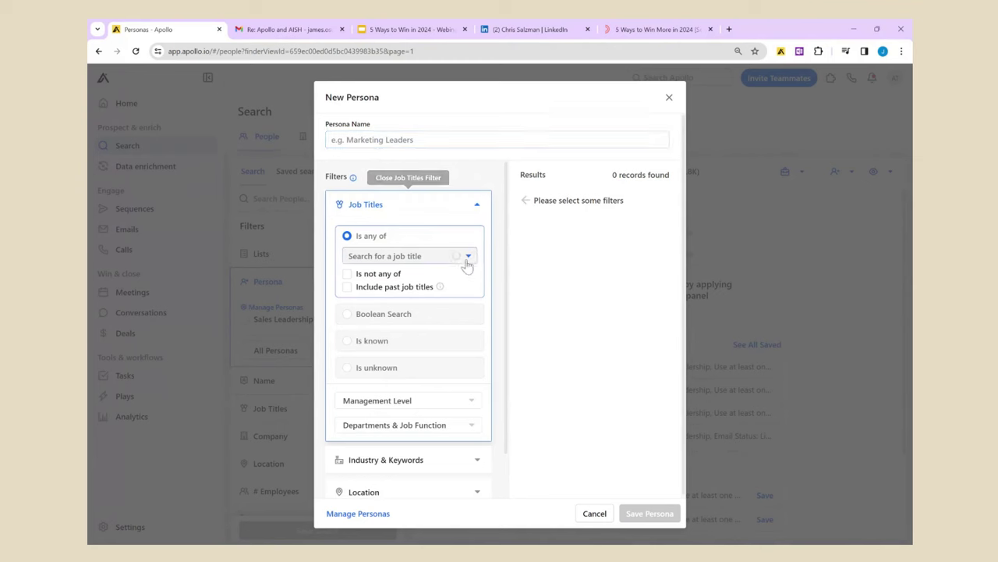
{"action": "left_click", "coordinate": [594, 514]}
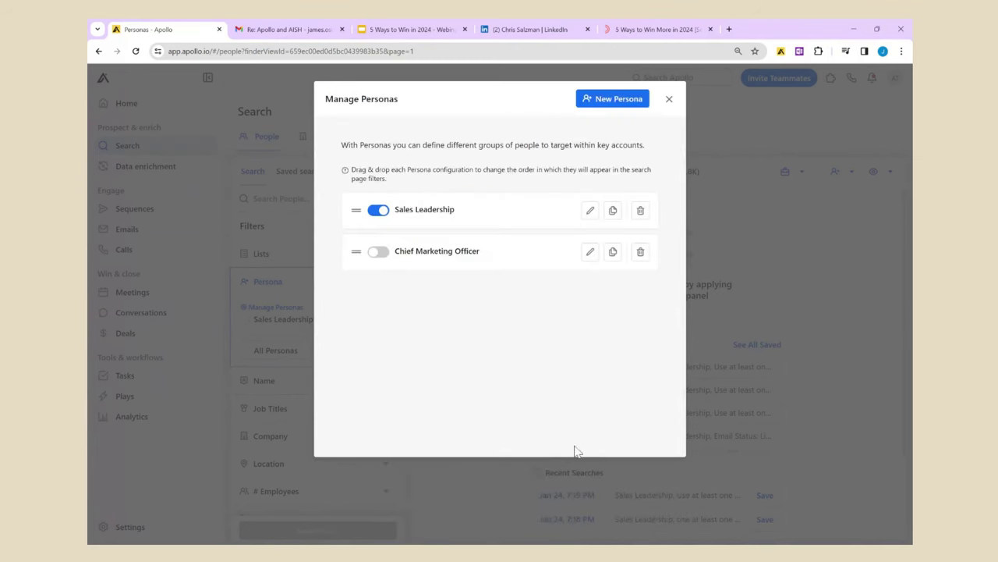
{"action": "left_click", "coordinate": [670, 100]}
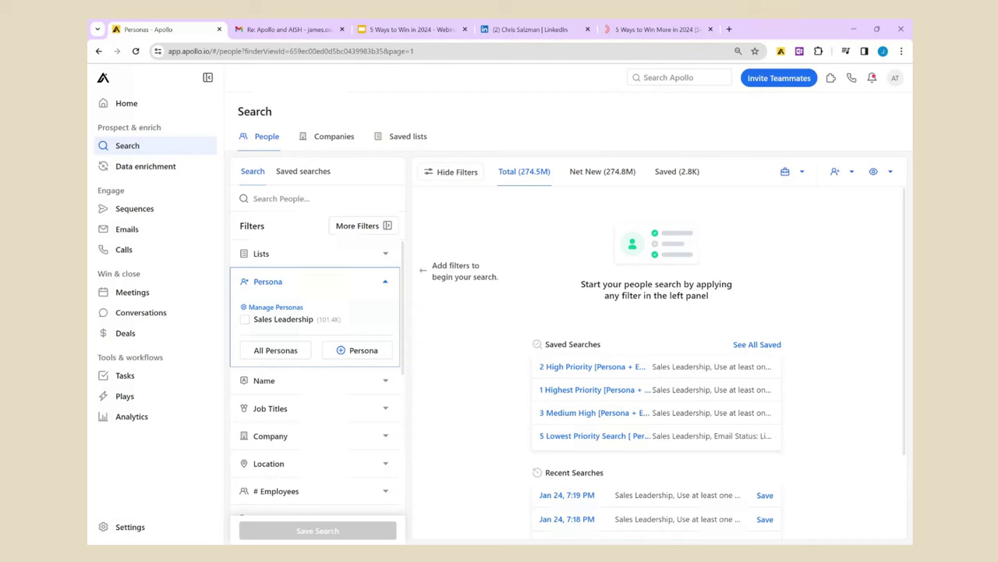
Filter people by the Sales Leadership persona and the email statuses Likely to engage and Verified.
{"action": "left_click", "coordinate": [247, 320]}
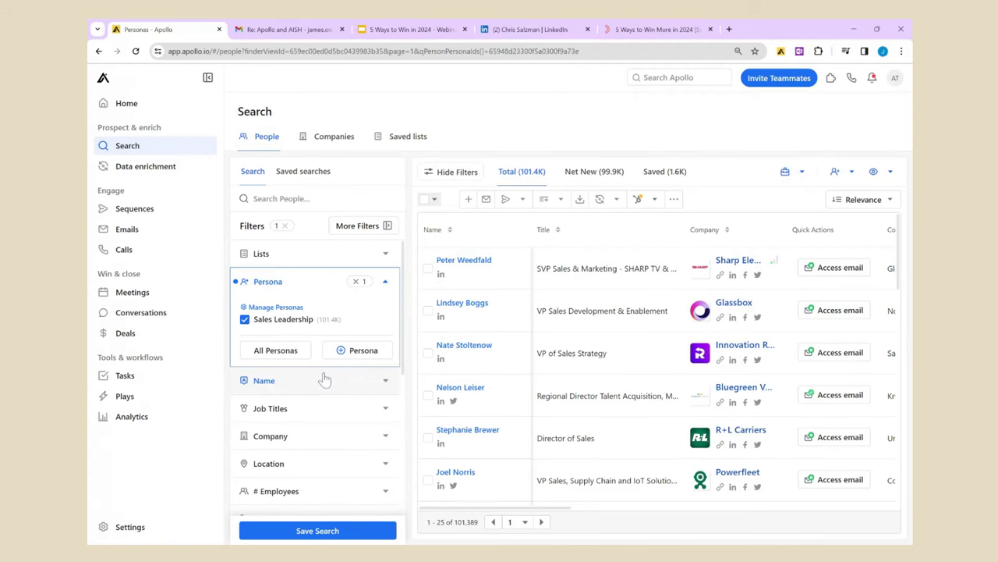
{"action": "scroll", "coordinate": [319, 365], "scroll_direction": "down", "scroll_amount": 3}
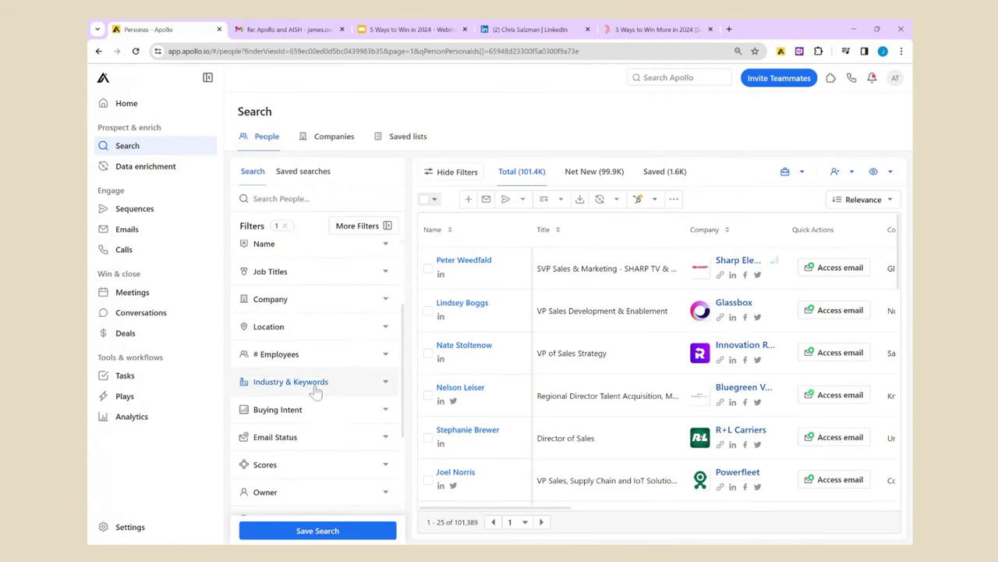
{"action": "left_click", "coordinate": [385, 438]}
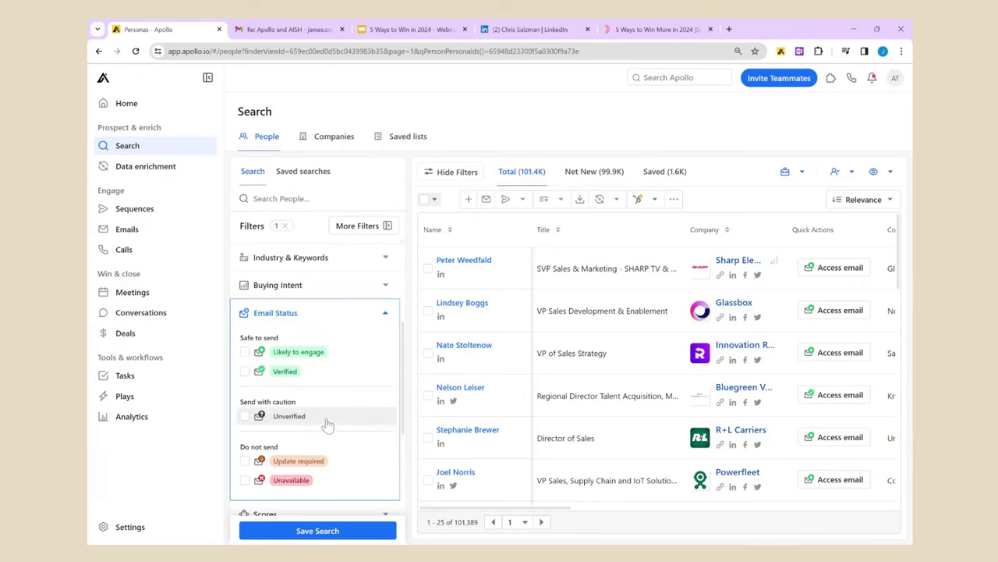
{"action": "left_click", "coordinate": [244, 352]}
{"action": "left_click", "coordinate": [245, 372]}
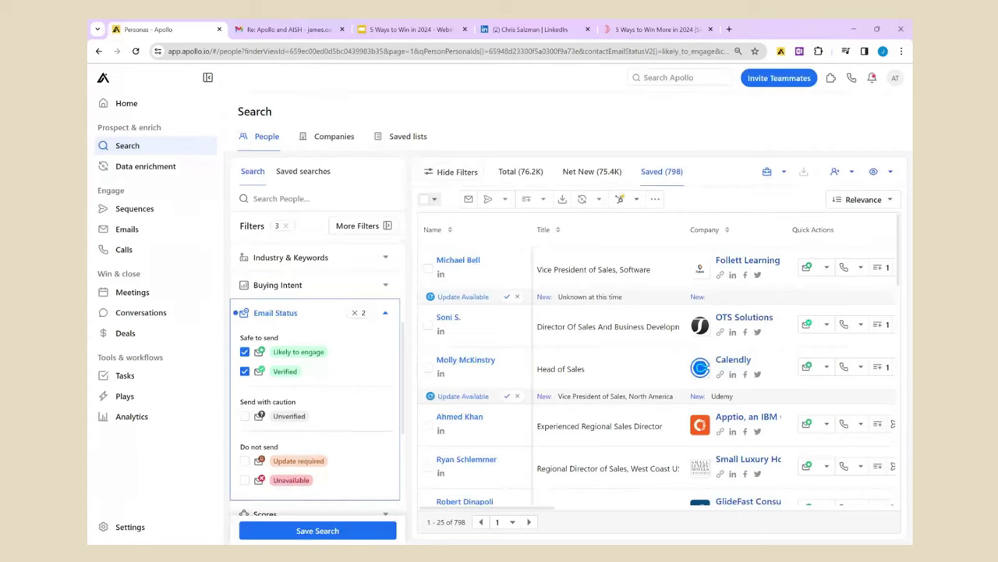
Review the pinned saved searches, return to the search filters and expand the Technologies filter.
{"action": "left_click", "coordinate": [304, 174]}
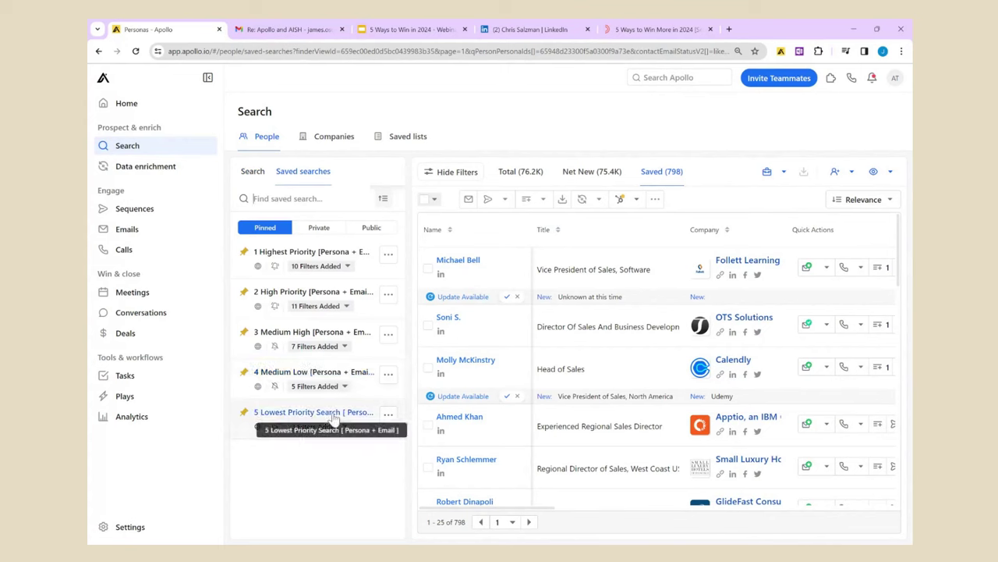
{"action": "left_click", "coordinate": [254, 172]}
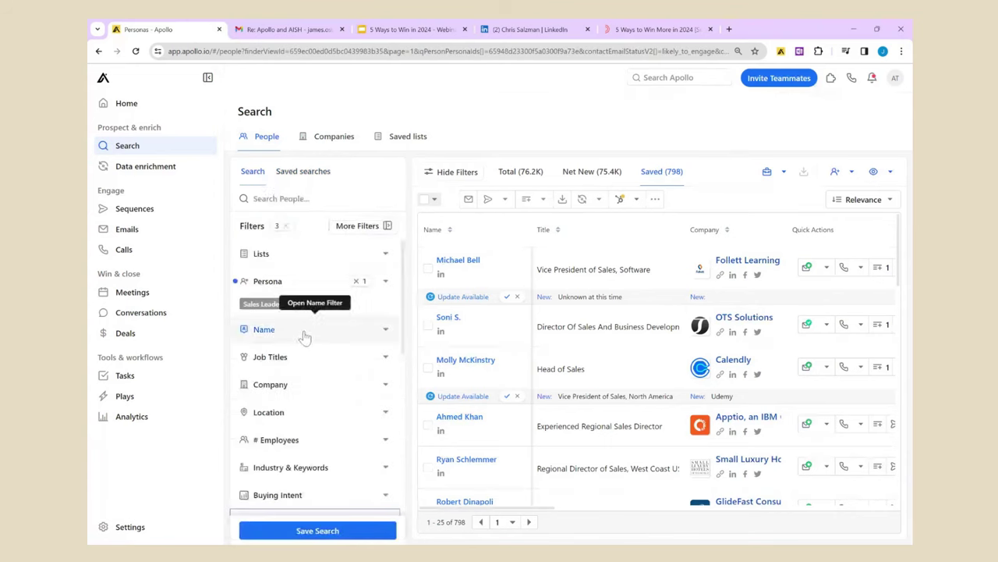
{"action": "scroll", "coordinate": [316, 421], "scroll_direction": "down", "scroll_amount": 1}
{"action": "scroll", "coordinate": [321, 413], "scroll_direction": "down", "scroll_amount": 3}
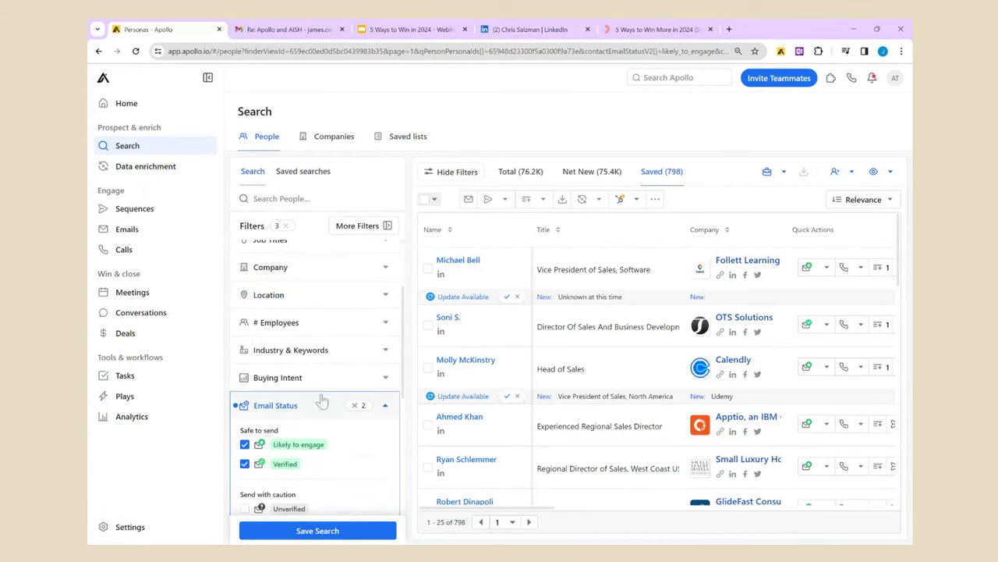
{"action": "scroll", "coordinate": [330, 375], "scroll_direction": "down", "scroll_amount": 3}
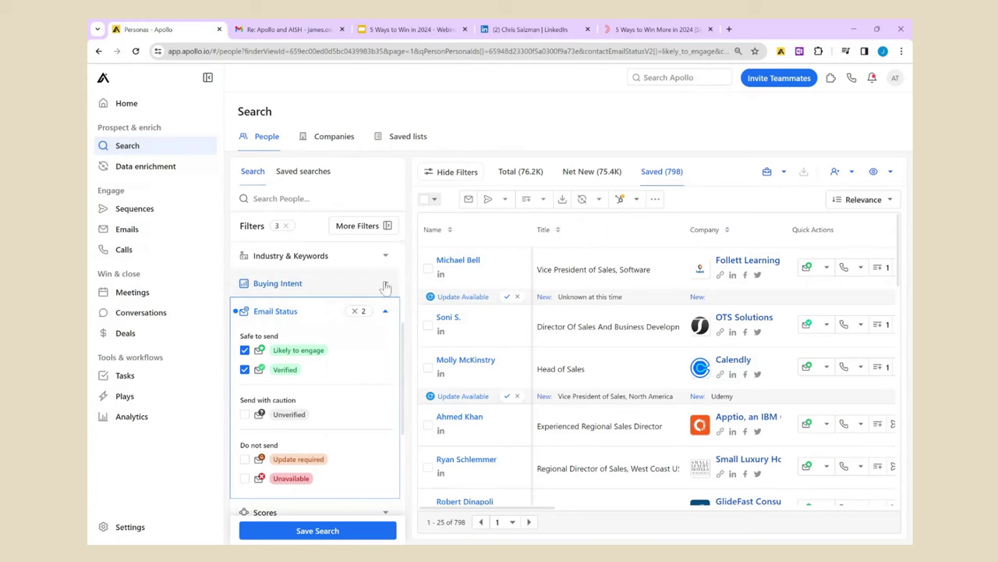
{"action": "scroll", "coordinate": [365, 290], "scroll_direction": "down", "scroll_amount": 5}
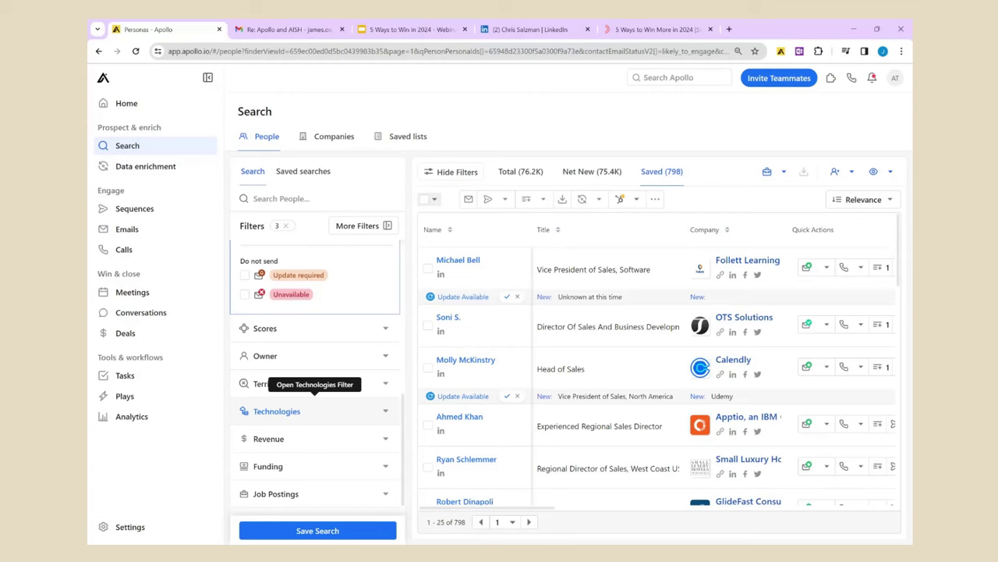
{"action": "left_click", "coordinate": [385, 411]}
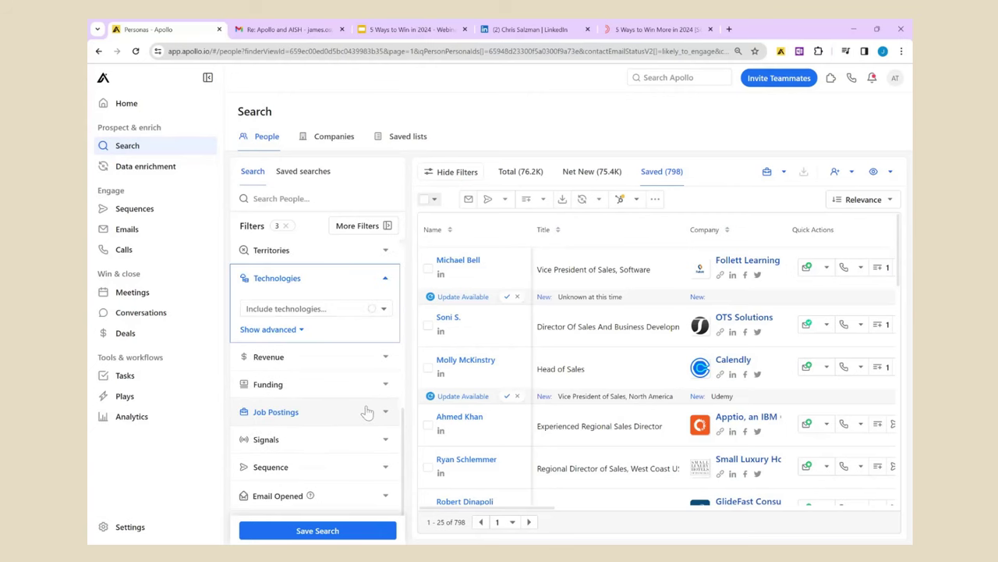
Load the saved search "3 Medium High [Persona + Email + Tech + Signals]" and review its Technologies and Signals filters.
{"action": "left_click", "coordinate": [306, 175]}
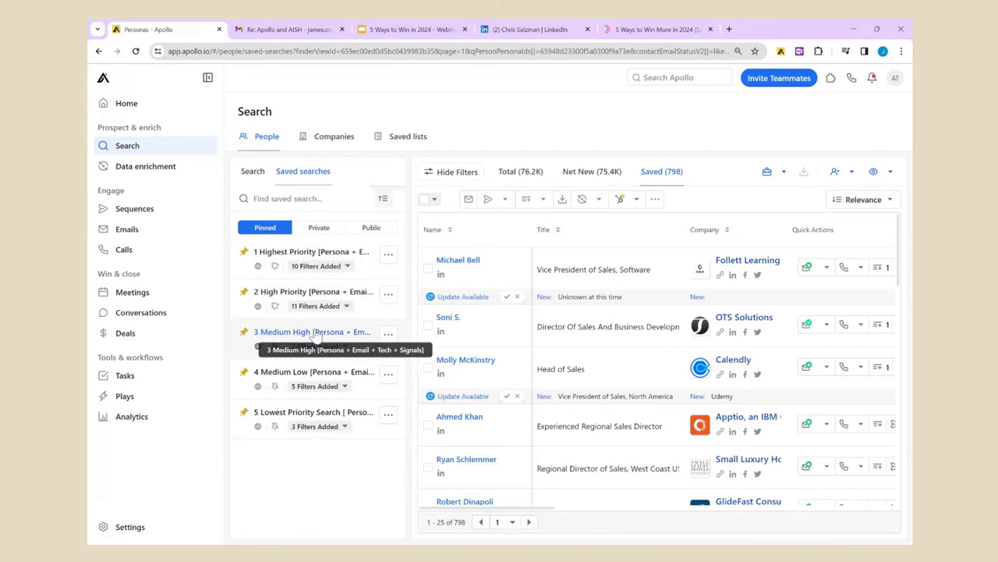
{"action": "left_click", "coordinate": [317, 336]}
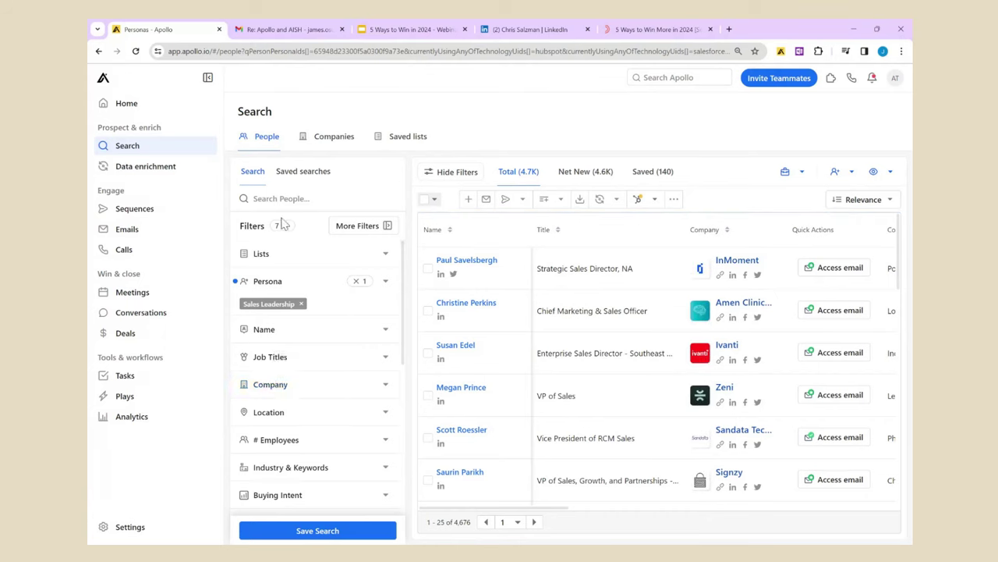
{"action": "scroll", "coordinate": [350, 330], "scroll_direction": "down", "scroll_amount": 3}
{"action": "scroll", "coordinate": [350, 394], "scroll_direction": "down", "scroll_amount": 3}
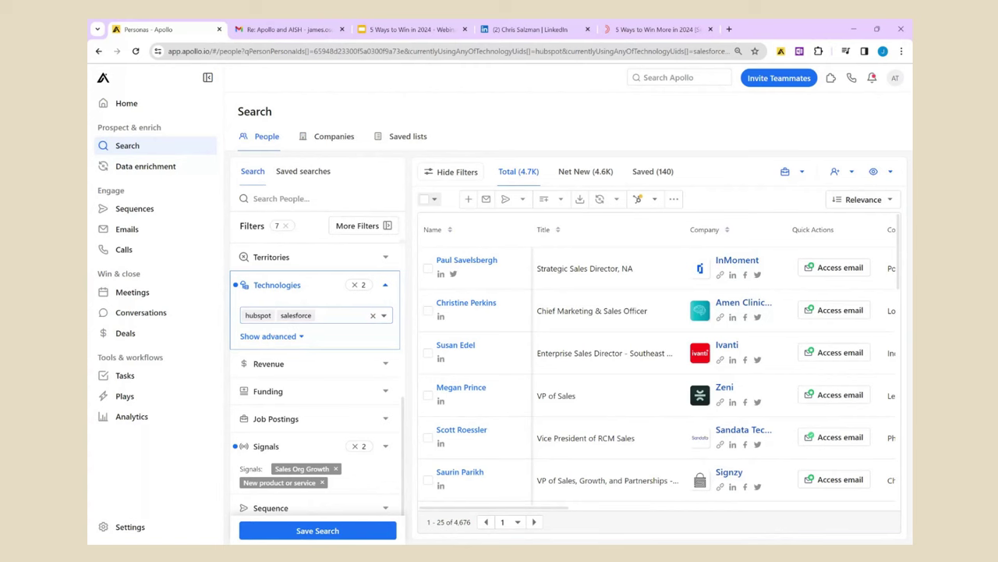
{"action": "scroll", "coordinate": [344, 384], "scroll_direction": "down", "scroll_amount": 1}
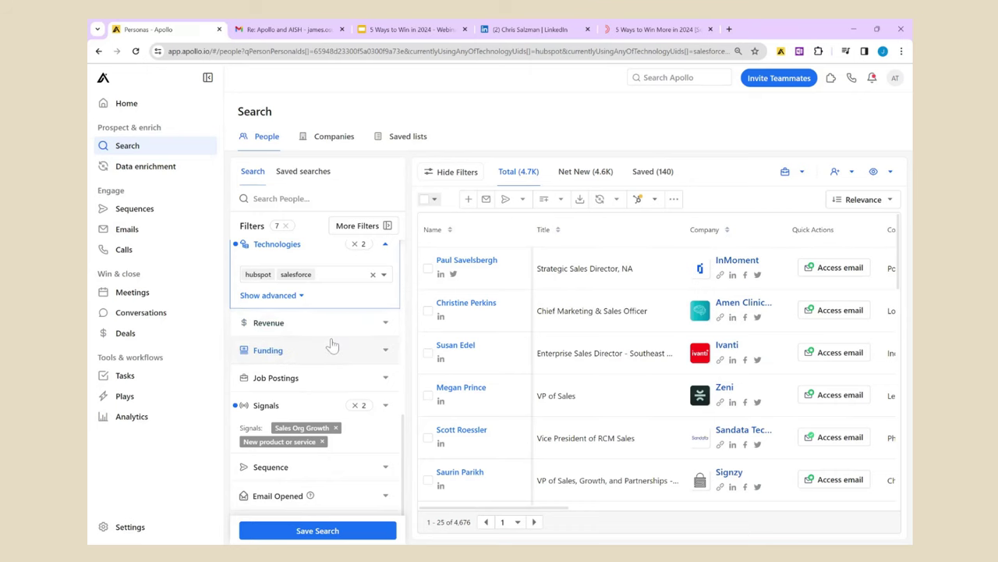
{"action": "scroll", "coordinate": [332, 346], "scroll_direction": "up", "scroll_amount": 5}
Compare the pinned saved searches with the loaded search's Email Status, Technologies and Signals filters.
{"action": "left_click", "coordinate": [309, 178]}
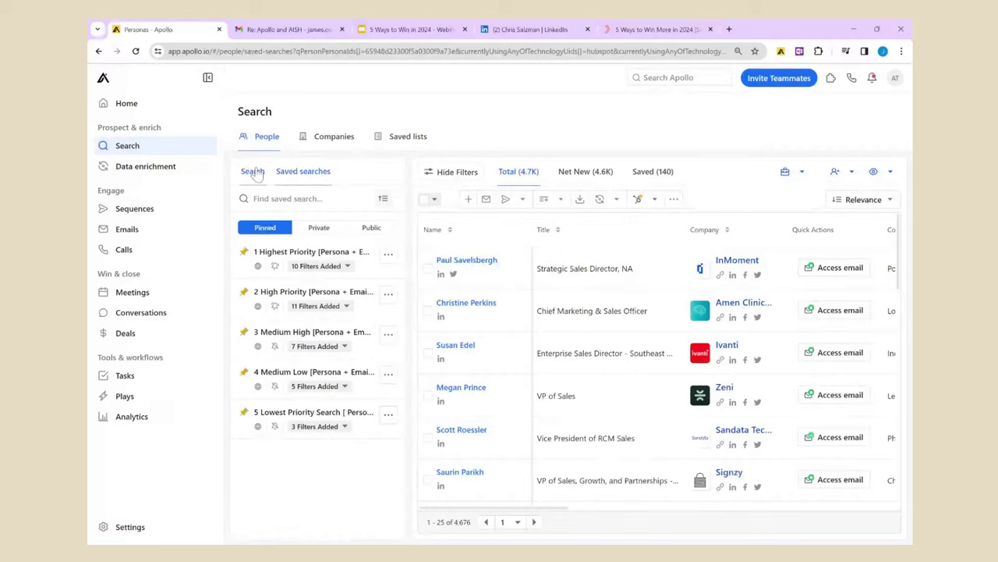
{"action": "mouse_move", "coordinate": [316, 306]}
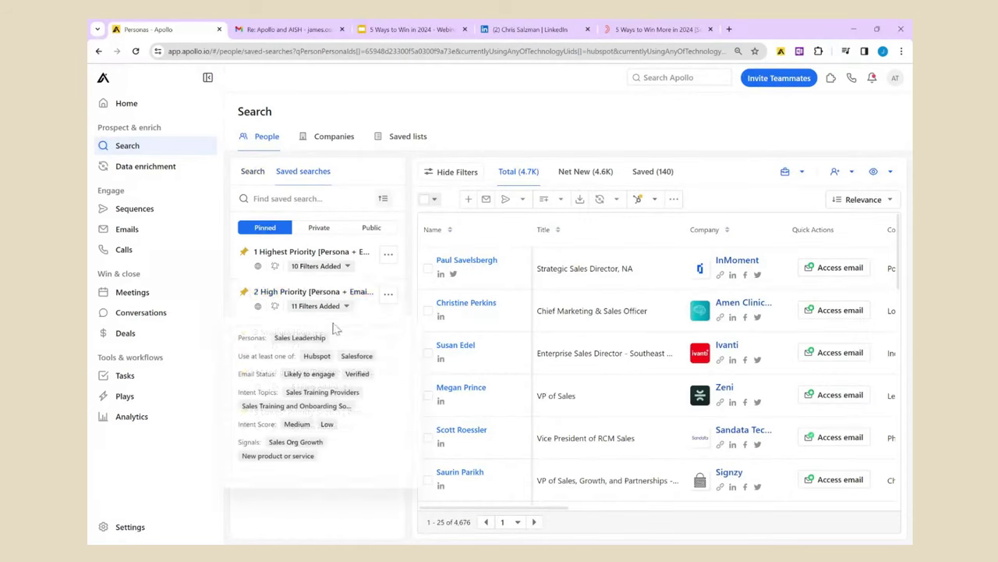
{"action": "left_click", "coordinate": [261, 177]}
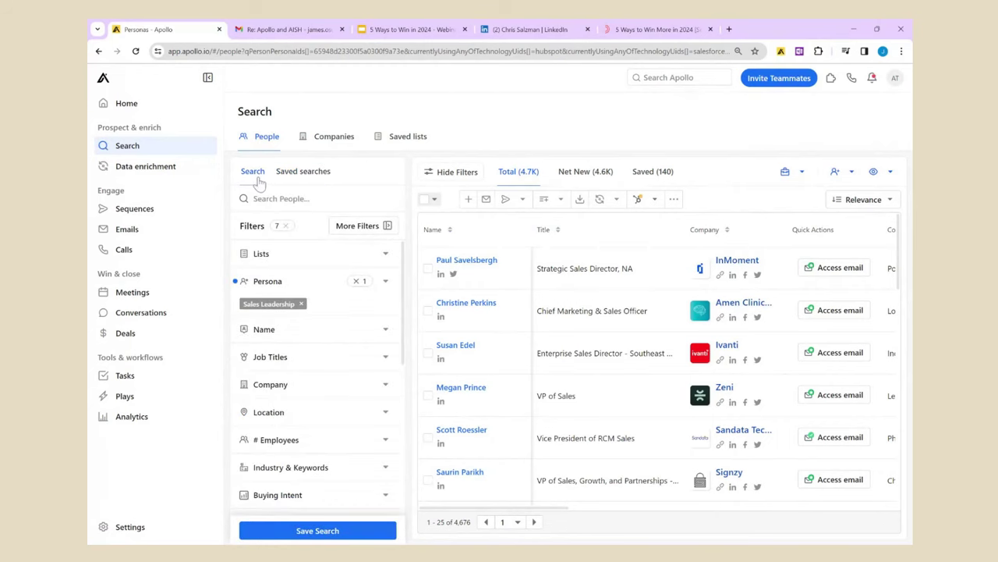
{"action": "scroll", "coordinate": [338, 352], "scroll_direction": "down", "scroll_amount": 2}
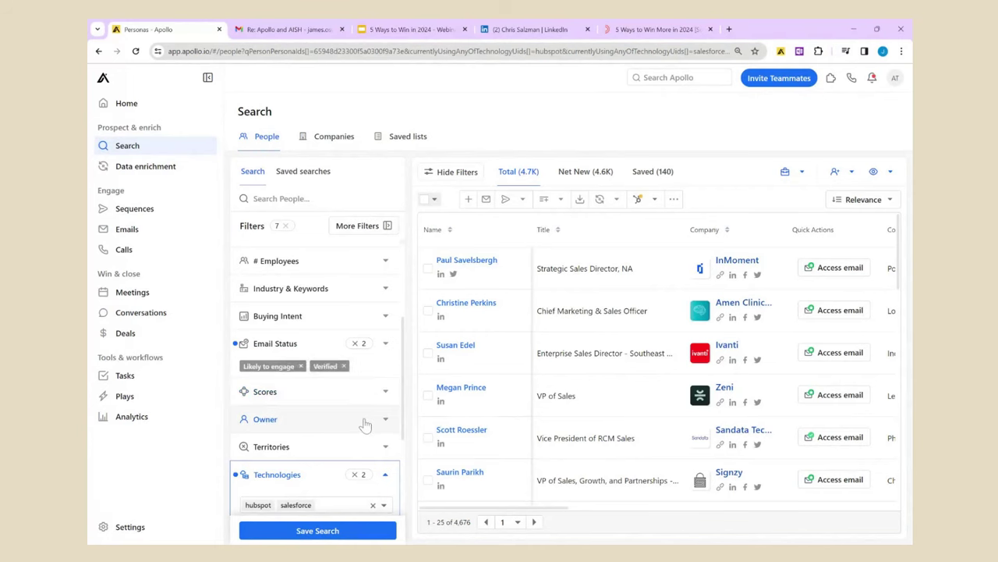
{"action": "scroll", "coordinate": [365, 423], "scroll_direction": "down", "scroll_amount": 3}
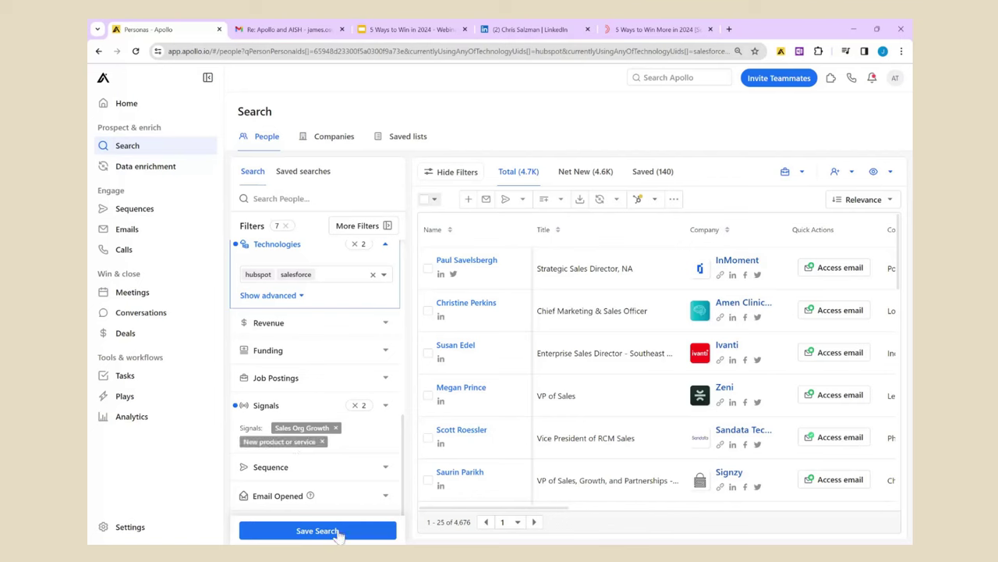
{"action": "left_click", "coordinate": [308, 172]}
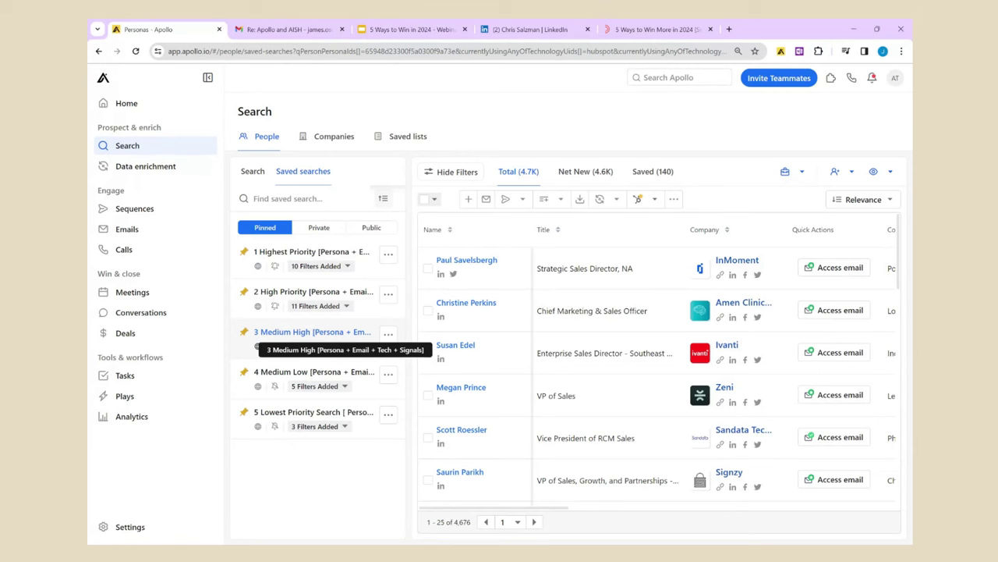
{"action": "left_click", "coordinate": [253, 172]}
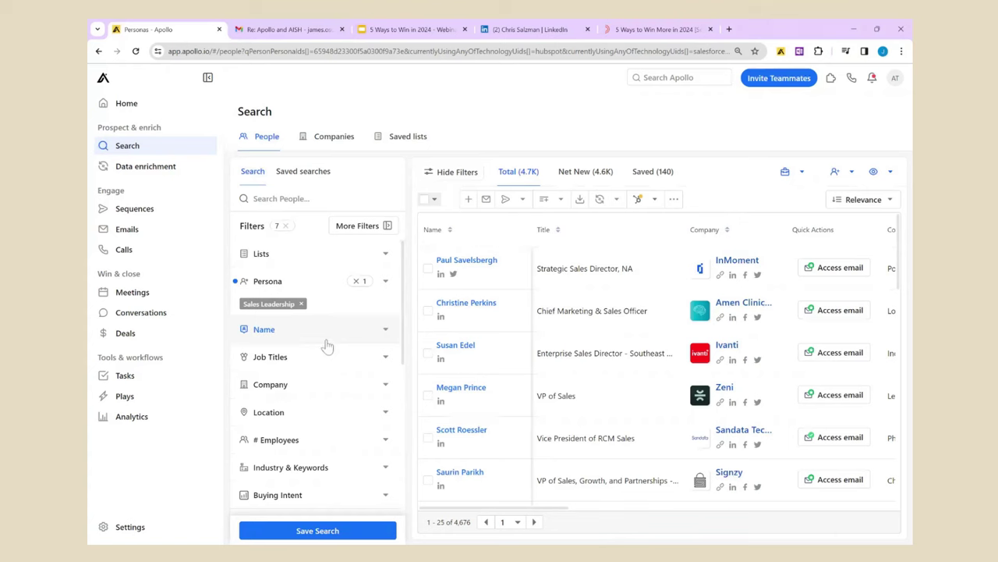
{"action": "scroll", "coordinate": [300, 413], "scroll_direction": "down", "scroll_amount": 5}
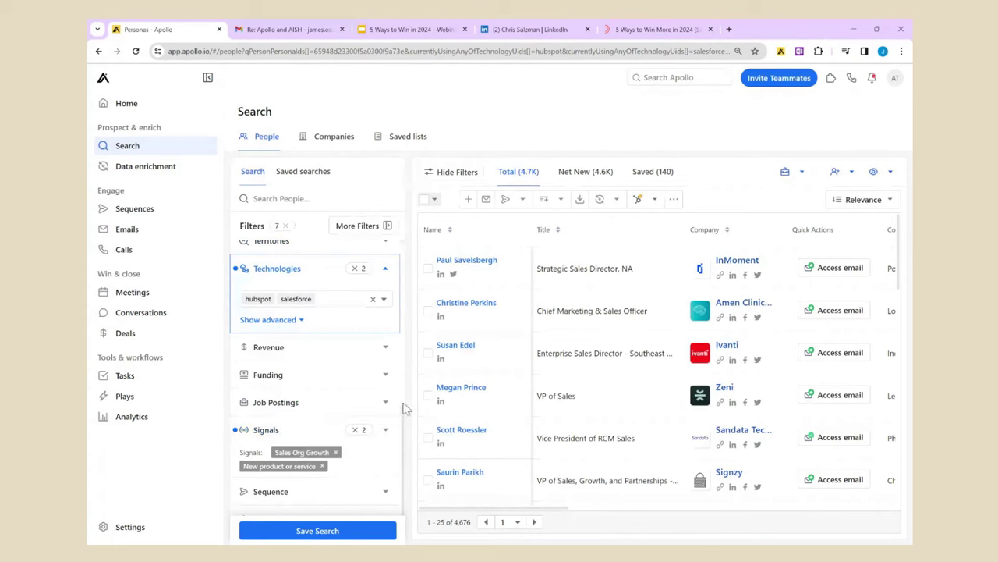
{"action": "scroll", "coordinate": [390, 421], "scroll_direction": "down", "scroll_amount": 1}
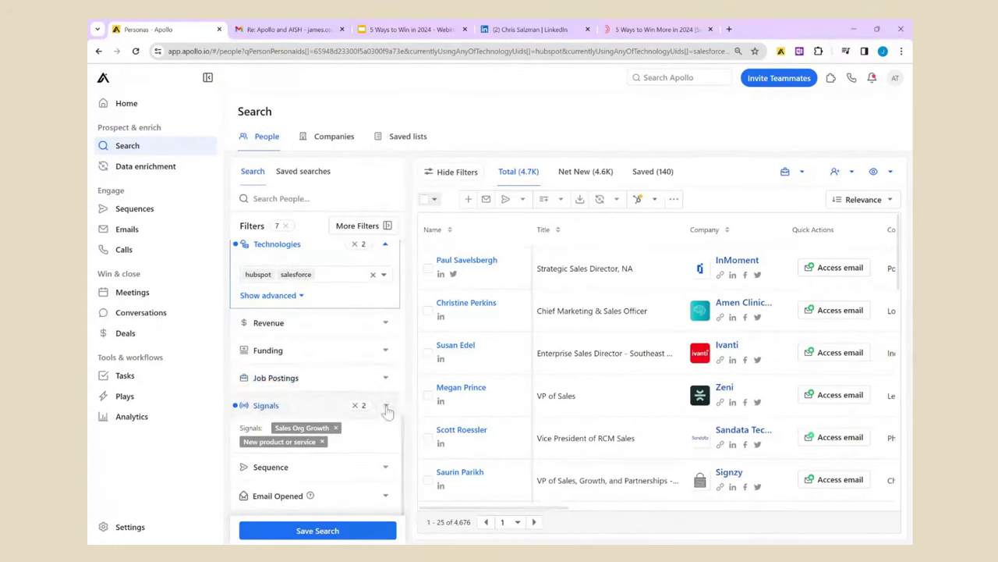
Open the Signals configuration page in the settings.
{"action": "left_click", "coordinate": [130, 527]}
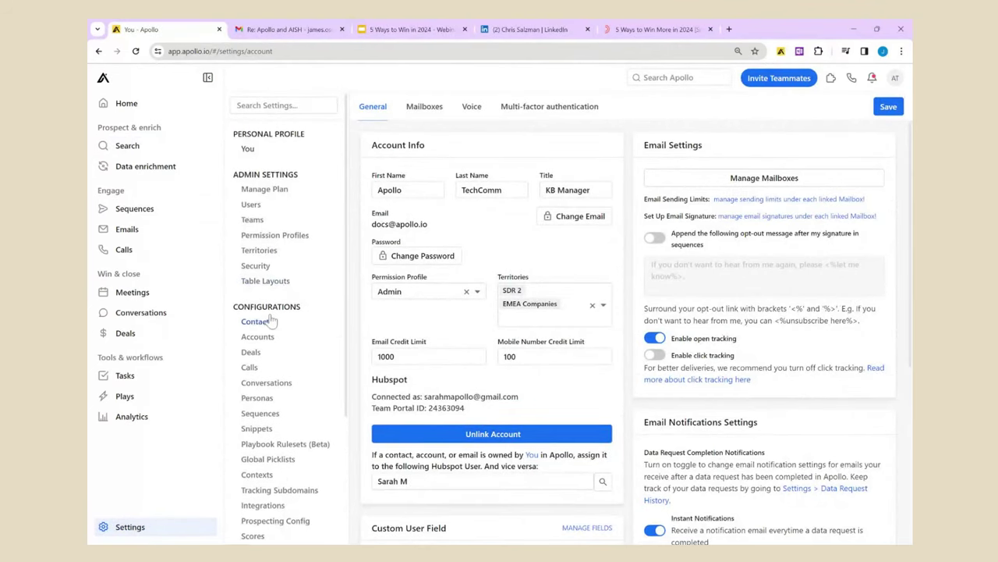
{"action": "scroll", "coordinate": [273, 321], "scroll_direction": "down", "scroll_amount": 2}
{"action": "left_click", "coordinate": [262, 378]}
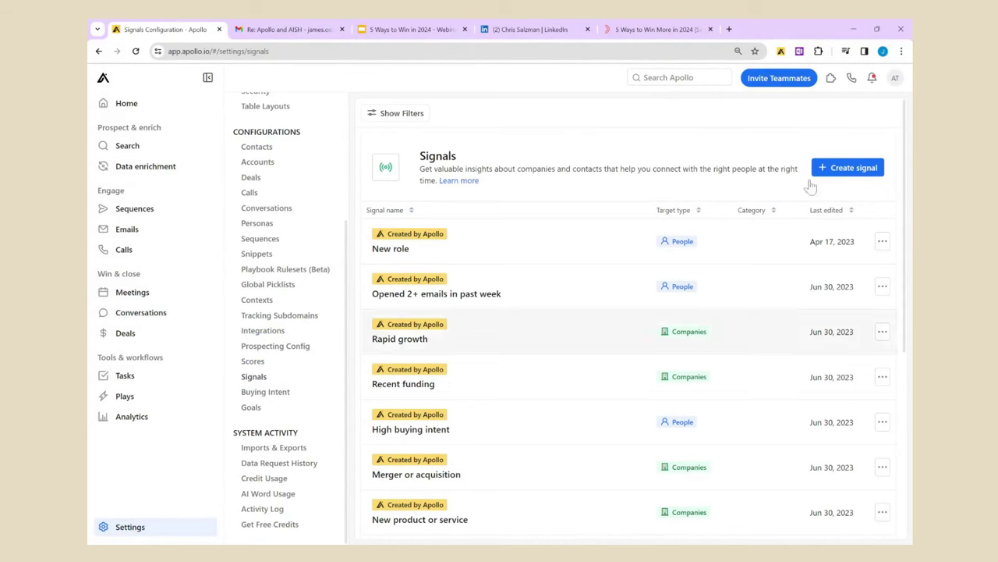
Open the form for a new signal, switch its target type to Companies and examine the configuration and communication guide sections.
{"action": "left_click", "coordinate": [851, 170]}
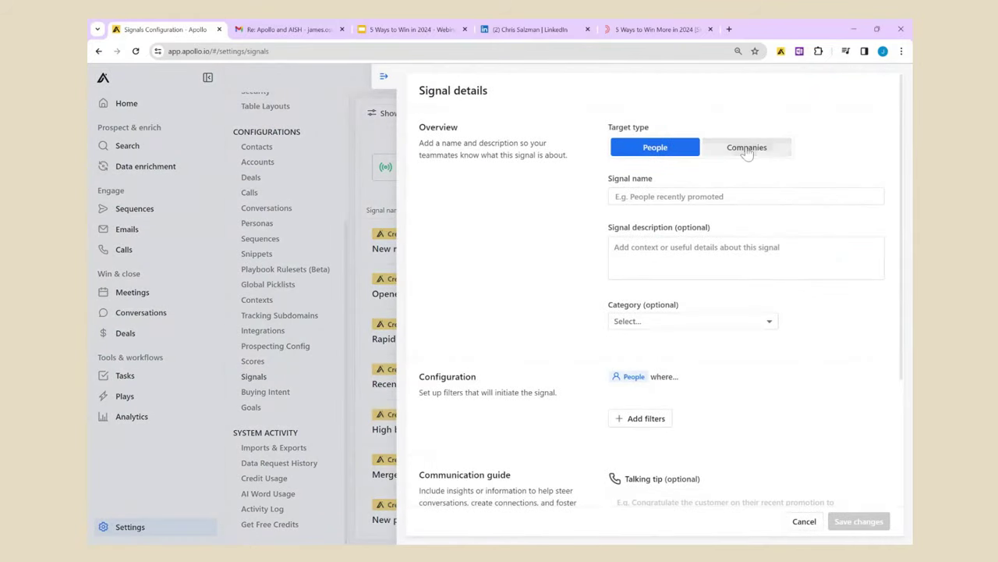
{"action": "left_click", "coordinate": [733, 148]}
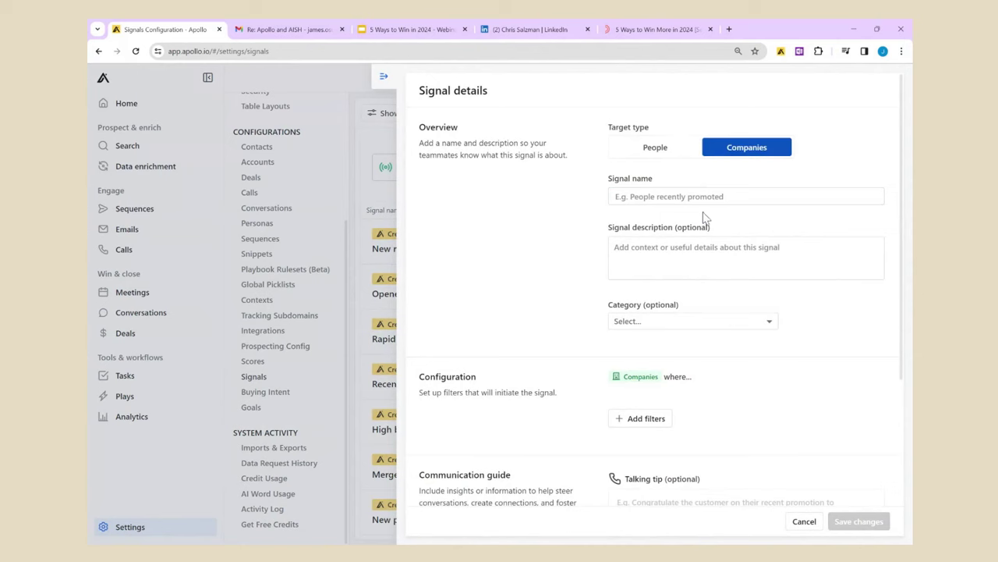
{"action": "scroll", "coordinate": [682, 312], "scroll_direction": "down", "scroll_amount": 3}
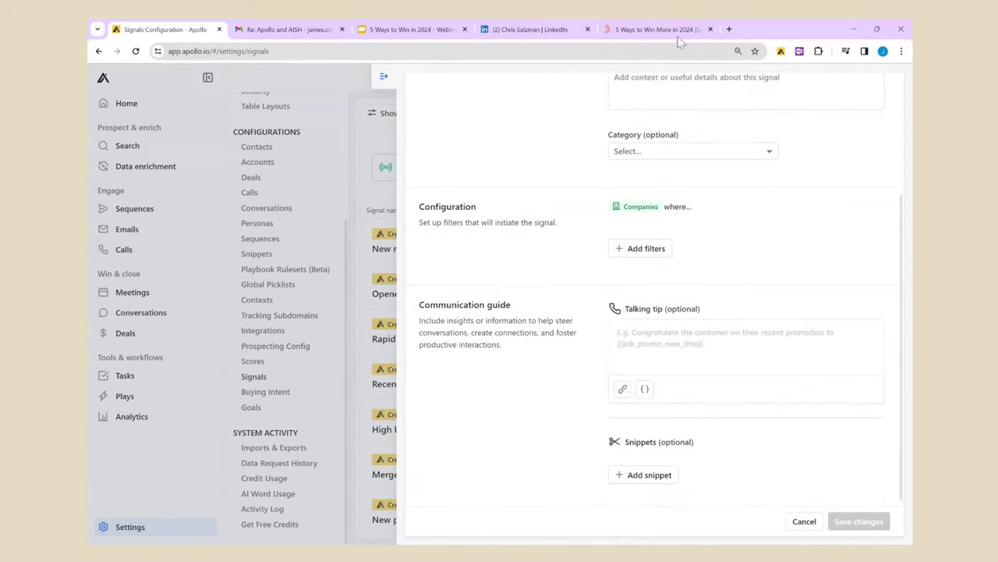
{"action": "scroll", "coordinate": [675, 156], "scroll_direction": "up", "scroll_amount": 3}
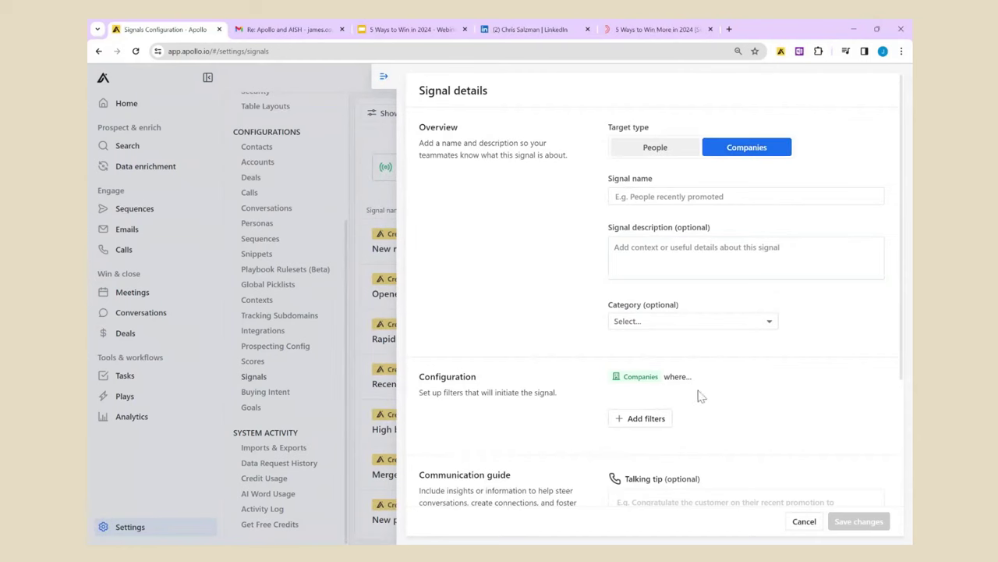
Examine the News and Headcount Growth options among the signal's filters, and close the new signal form without saving.
{"action": "left_click", "coordinate": [646, 419]}
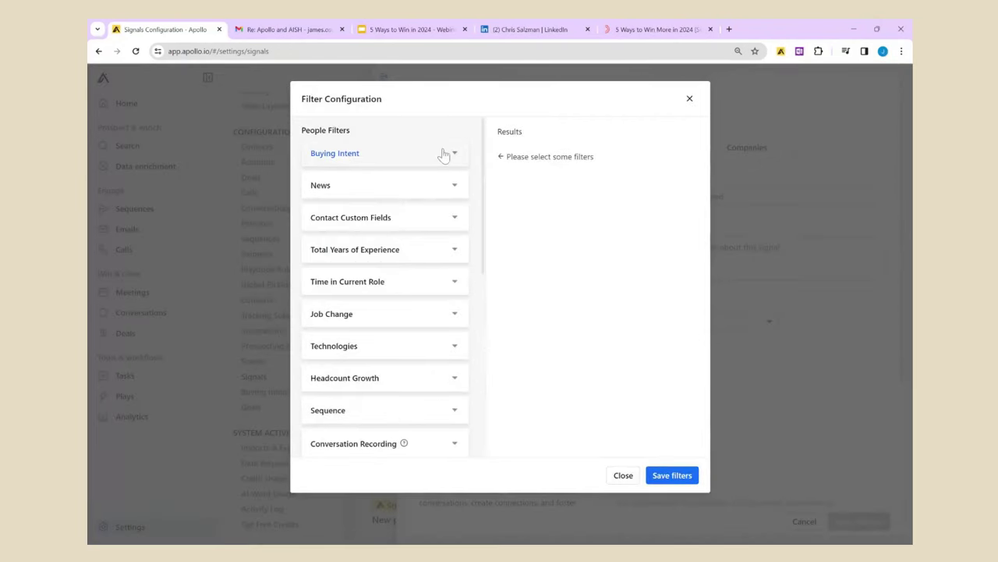
{"action": "left_click", "coordinate": [448, 195]}
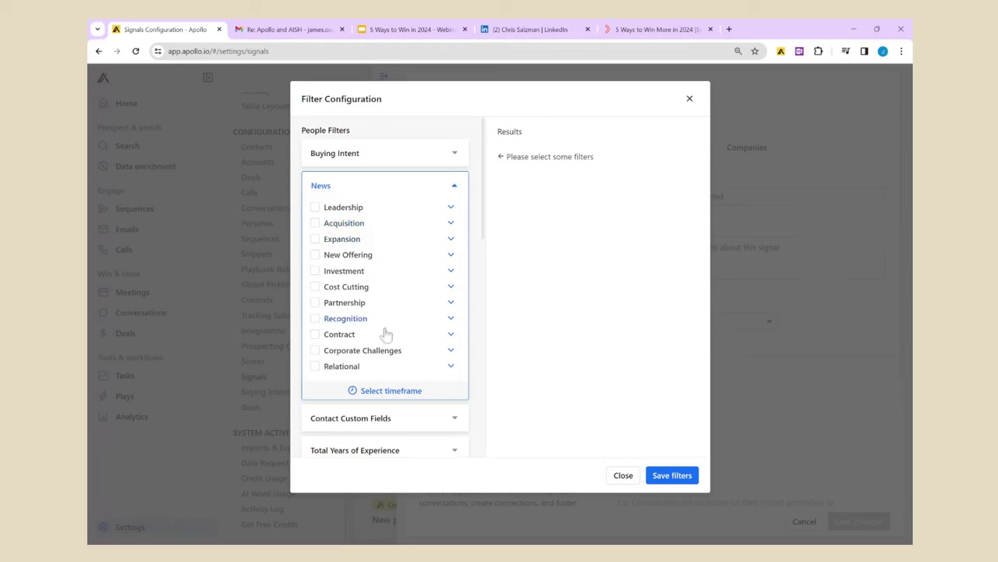
{"action": "scroll", "coordinate": [420, 415], "scroll_direction": "down", "scroll_amount": 2}
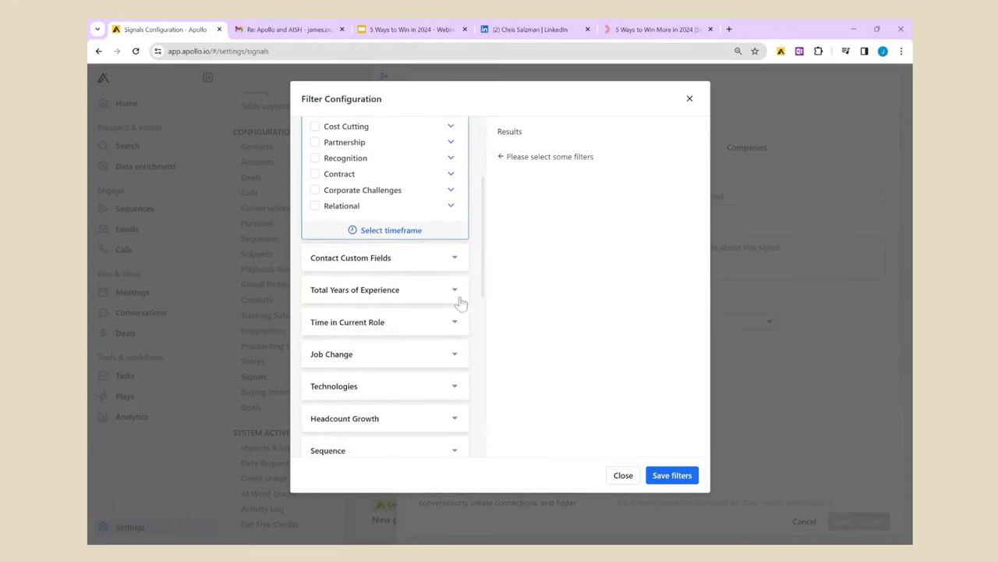
{"action": "scroll", "coordinate": [459, 318], "scroll_direction": "down", "scroll_amount": 2}
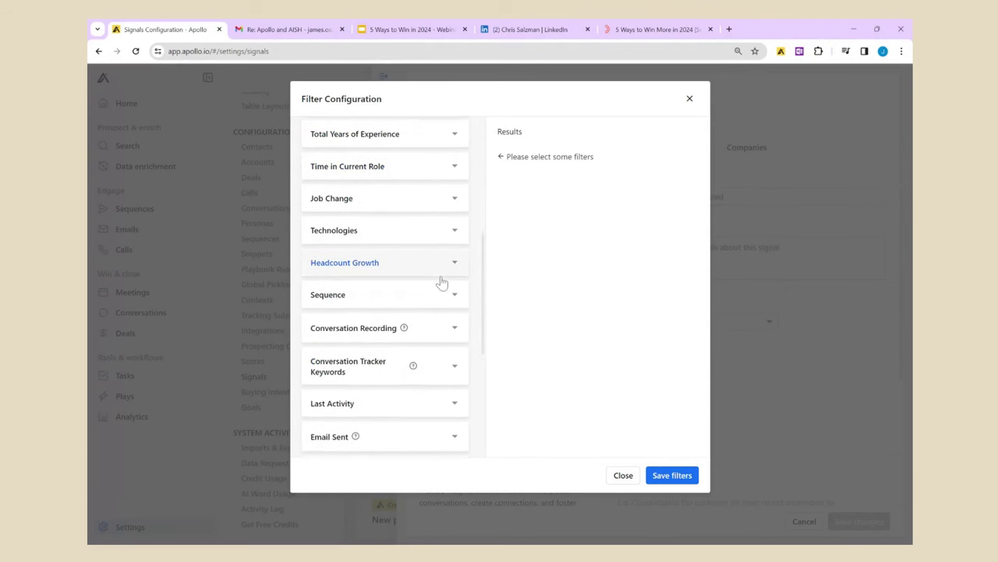
{"action": "left_click", "coordinate": [449, 268]}
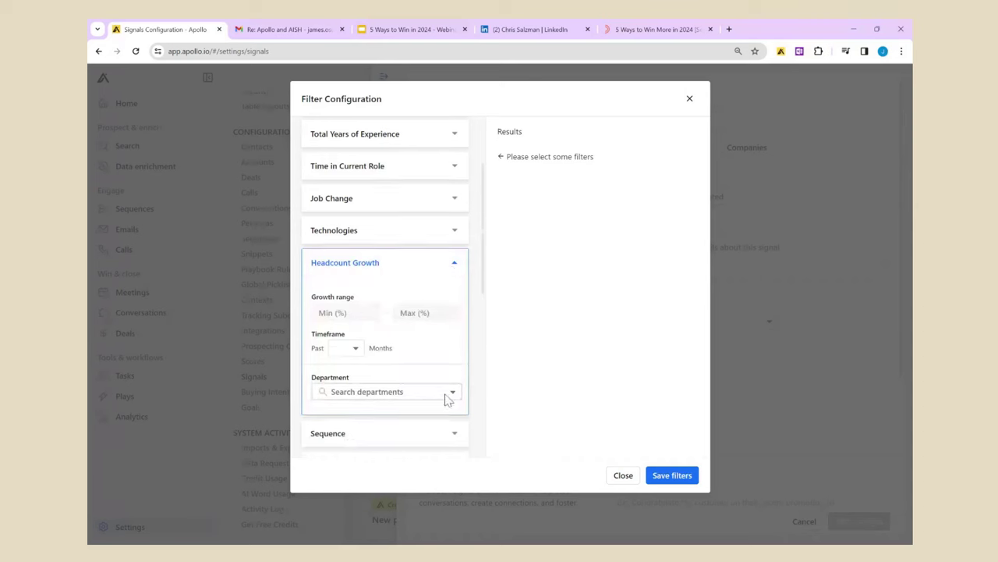
{"action": "left_click", "coordinate": [622, 476]}
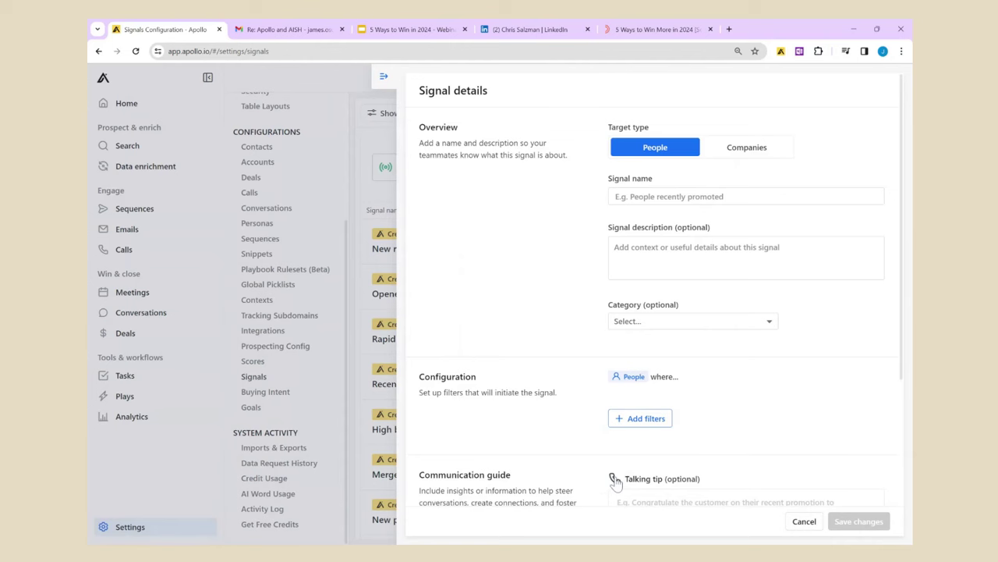
{"action": "left_click", "coordinate": [384, 76]}
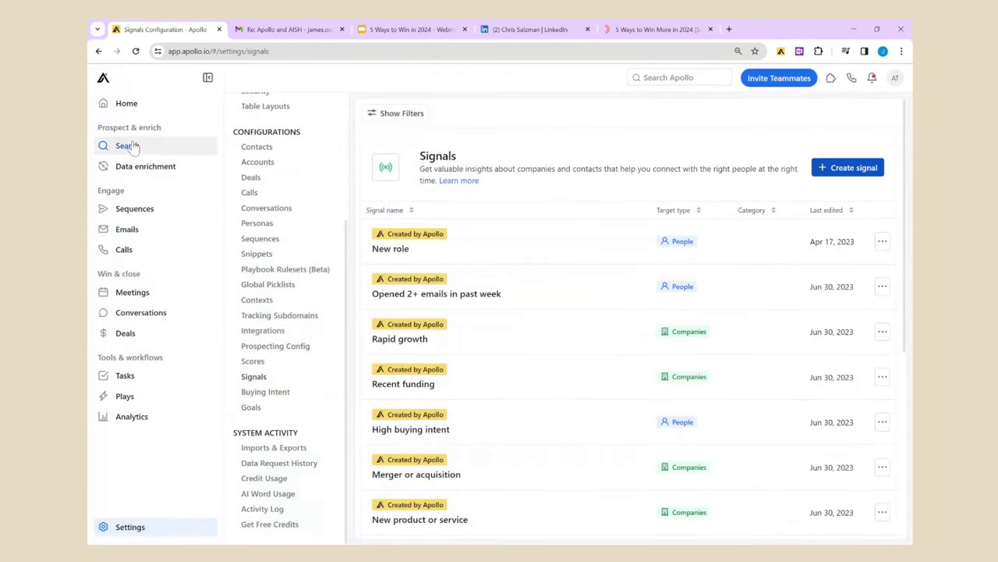
Return to the people search and load the pinned saved search "3 Medium High [Persona + Email + Tech + Signals]".
{"action": "left_click", "coordinate": [138, 150]}
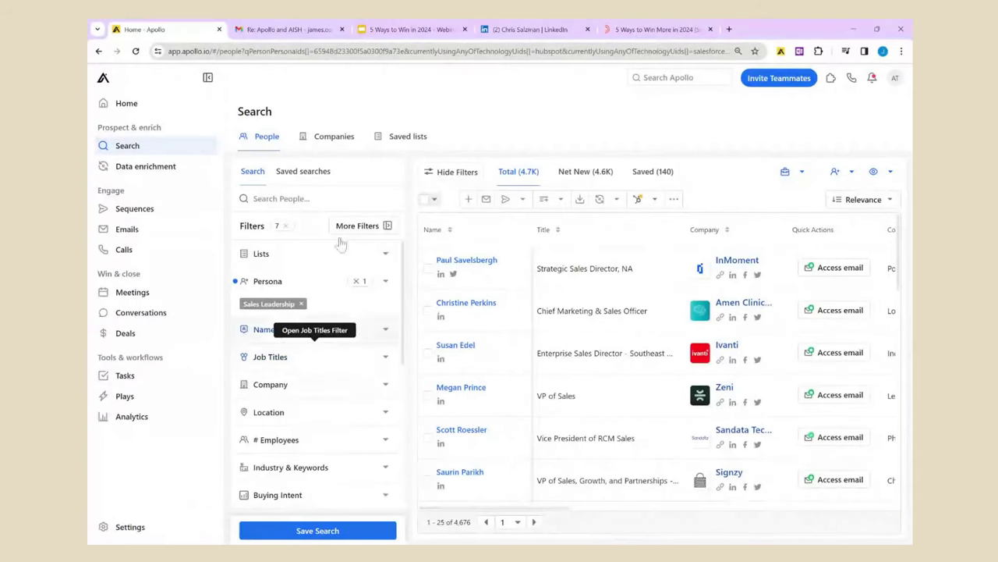
{"action": "left_click", "coordinate": [310, 173]}
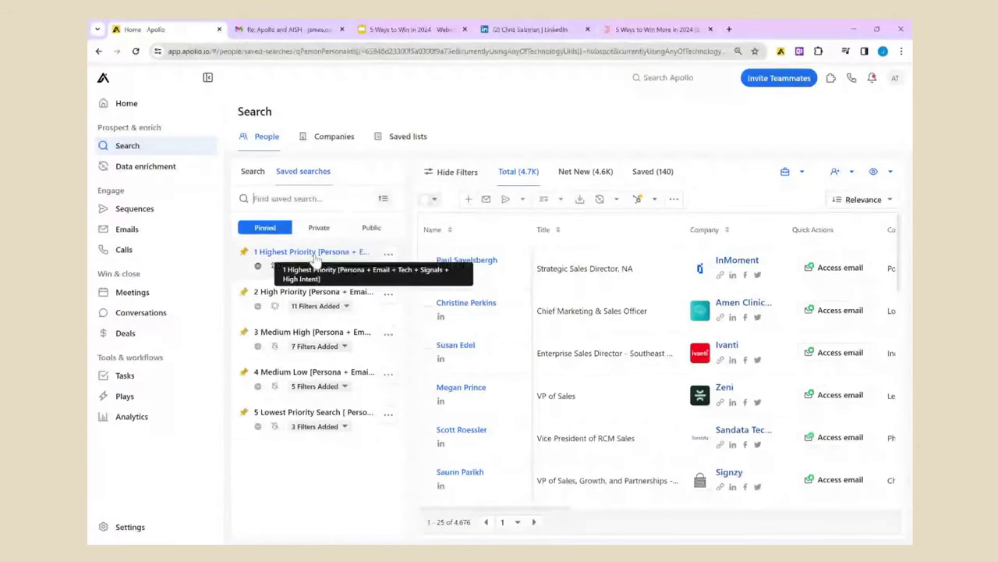
{"action": "left_click", "coordinate": [315, 342]}
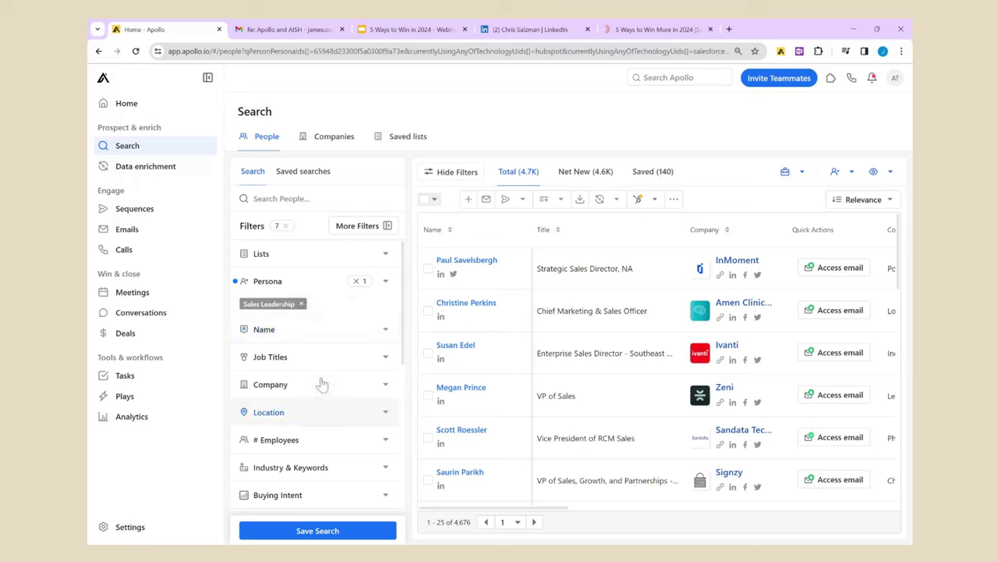
Examine the search's Email Status and Technologies filters and the intent score choices of the Buying Intent filter.
{"action": "scroll", "coordinate": [323, 382], "scroll_direction": "down", "scroll_amount": 3}
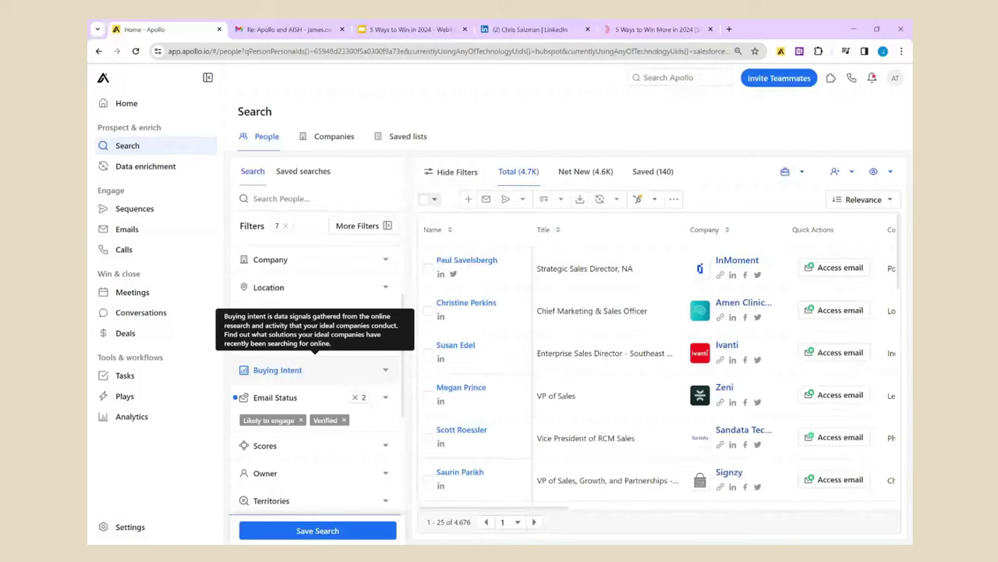
{"action": "left_click", "coordinate": [344, 370]}
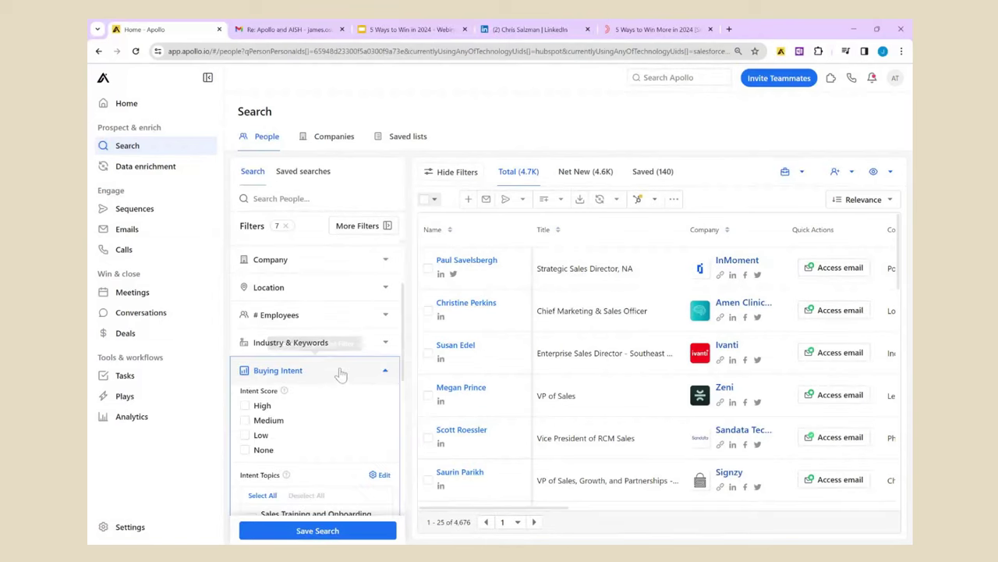
{"action": "left_click", "coordinate": [369, 371]}
{"action": "scroll", "coordinate": [374, 372], "scroll_direction": "down", "scroll_amount": 2}
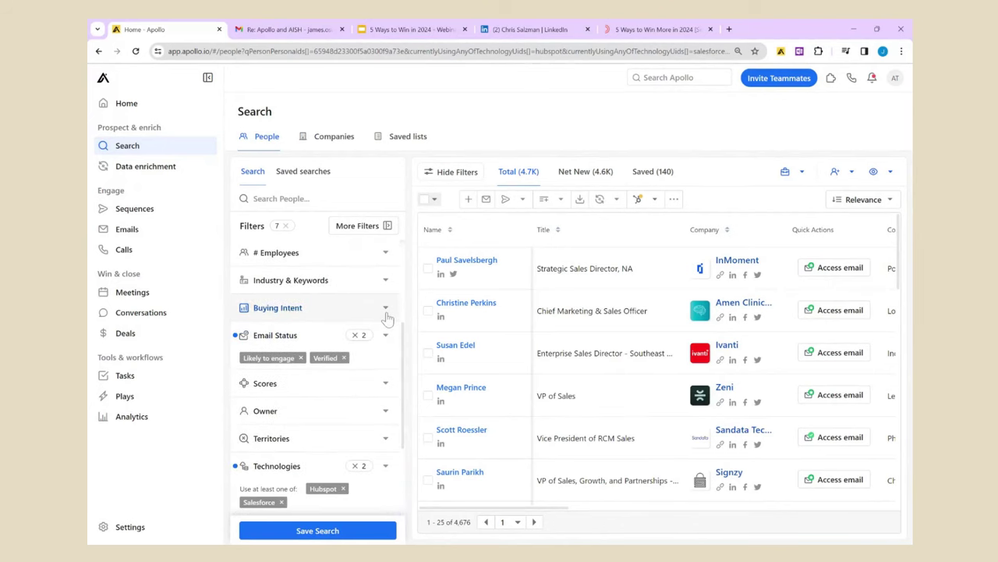
{"action": "left_click", "coordinate": [382, 316]}
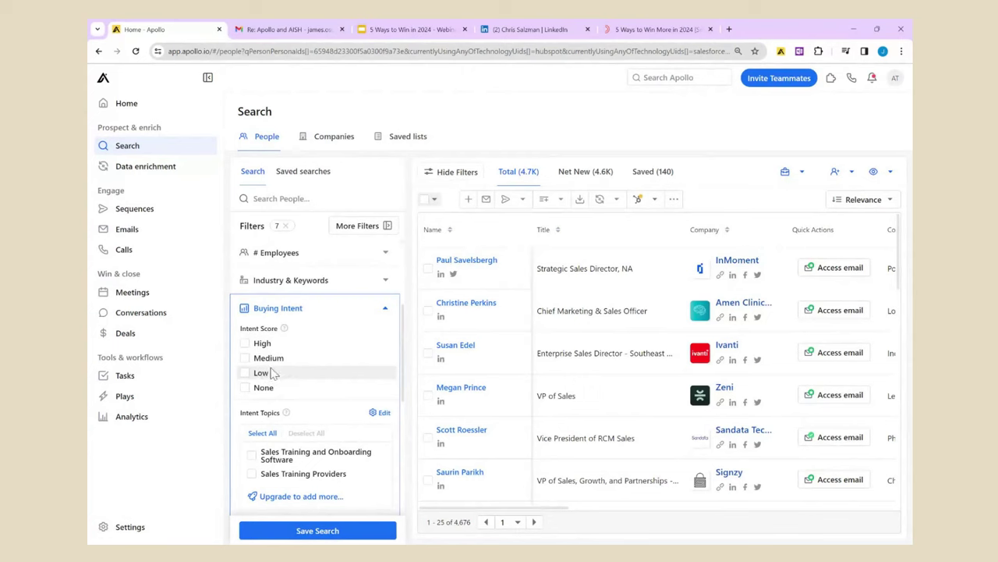
Examine the available topics in the Intent Topic Settings of the Buying Intent filter and leave them without changes.
{"action": "scroll", "coordinate": [311, 318], "scroll_direction": "down", "scroll_amount": 2}
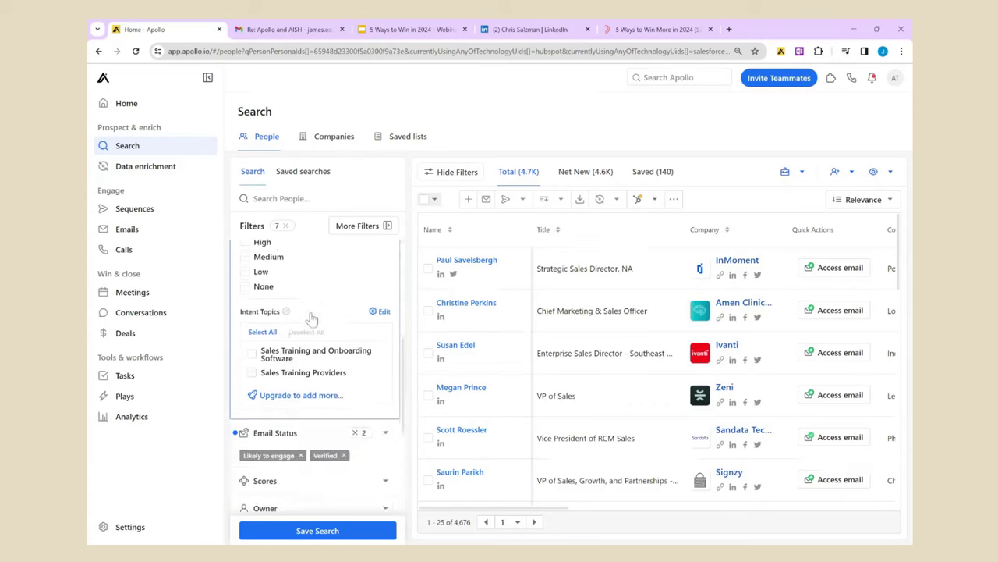
{"action": "left_click", "coordinate": [382, 311]}
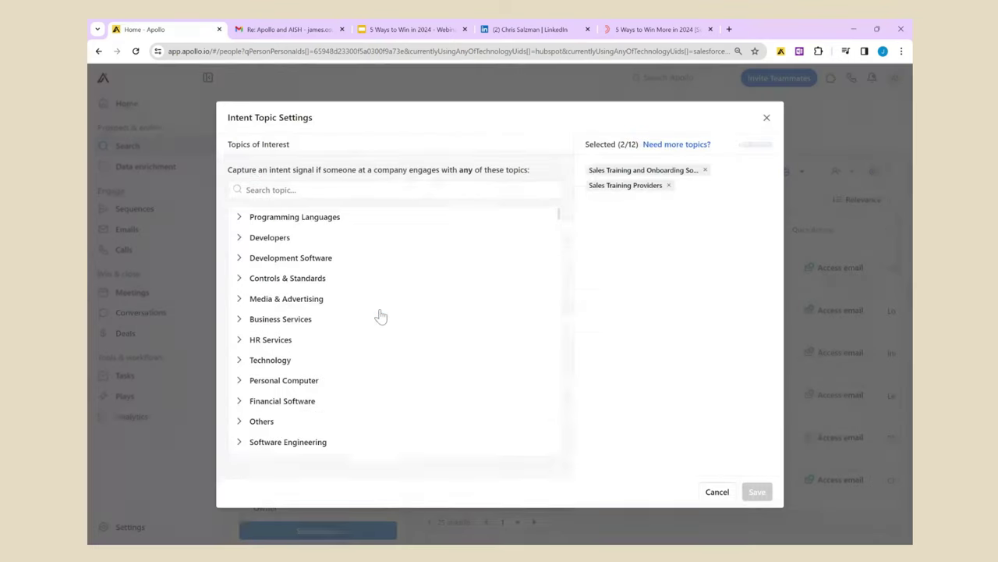
{"action": "left_click", "coordinate": [363, 194]}
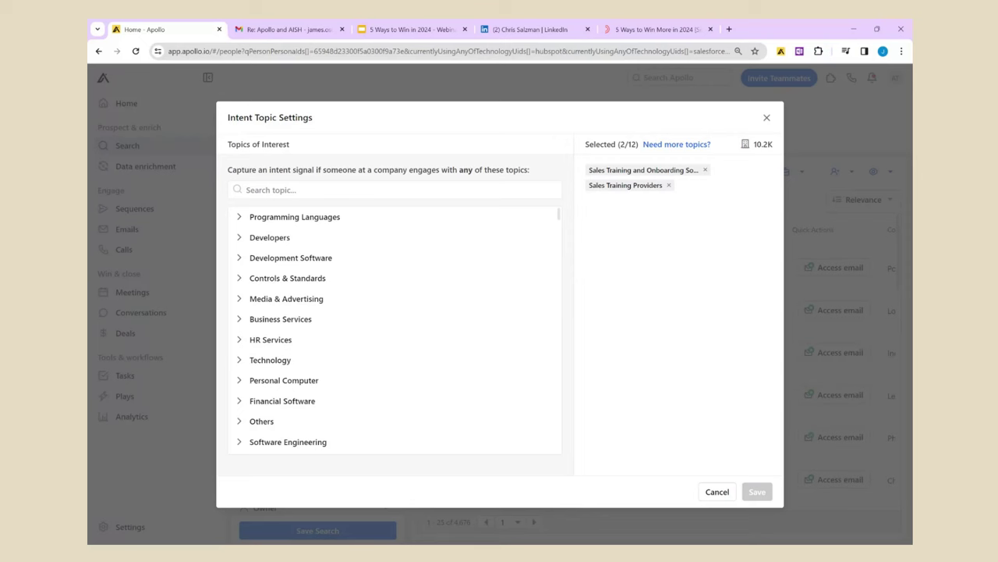
{"action": "left_click", "coordinate": [718, 491]}
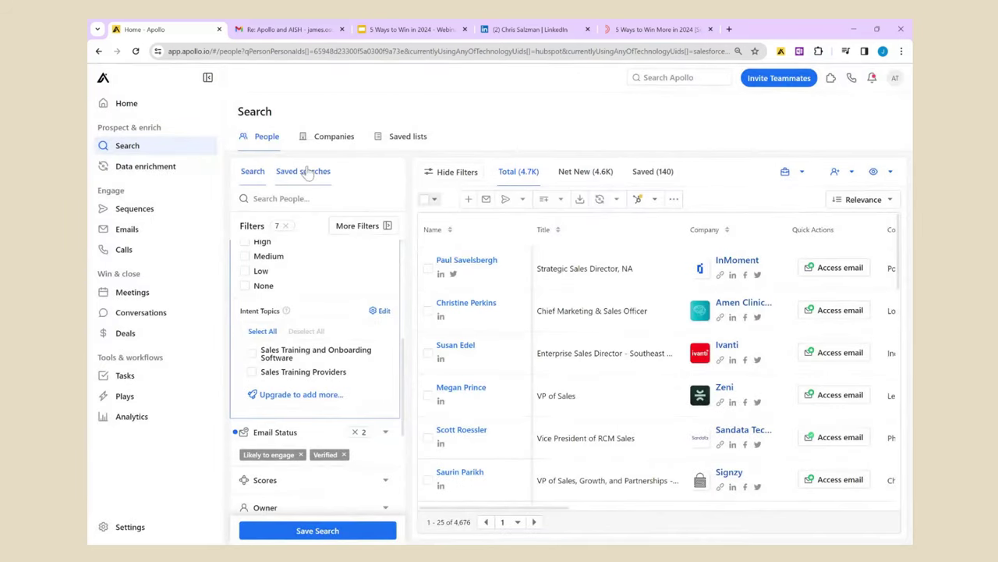
Load the pinned saved search "1 Highest Priority [Persona + Email + Tech + Signals + High Intent]" and return to the saved searches.
{"action": "left_click", "coordinate": [308, 178]}
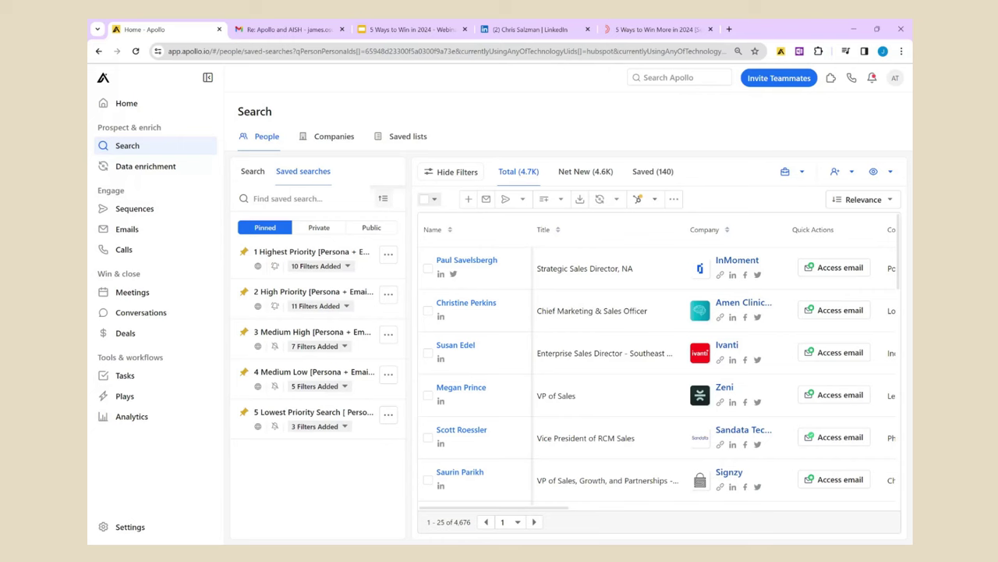
{"action": "left_click", "coordinate": [301, 261]}
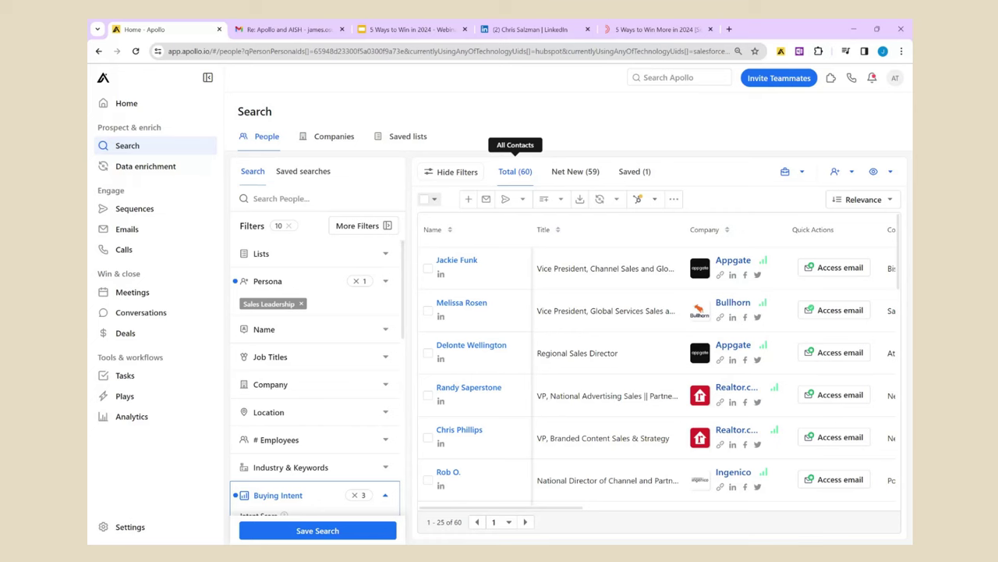
{"action": "left_click", "coordinate": [321, 172]}
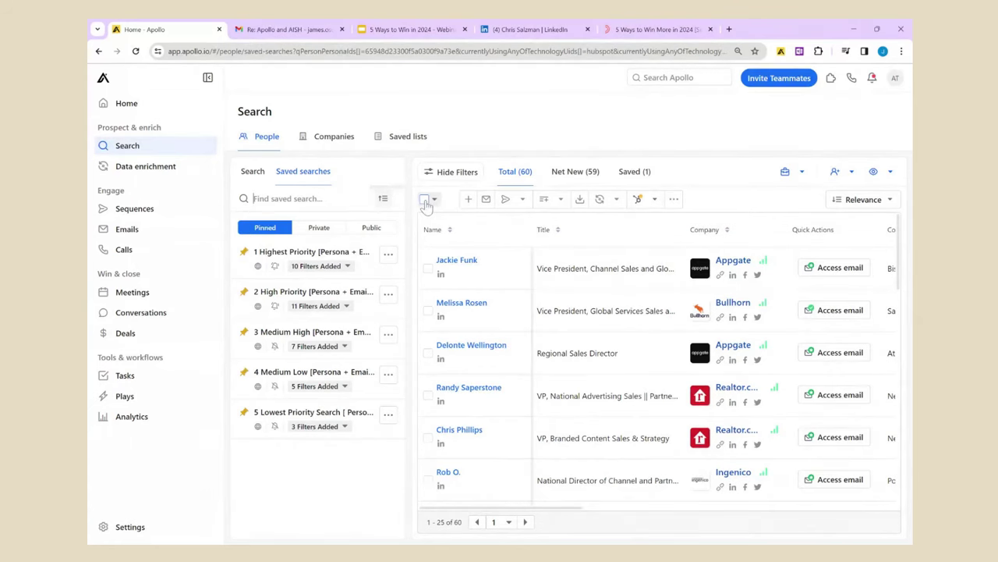
View the prioritised saved people lists, and return to the people search with only its Net New results shown.
{"action": "left_click", "coordinate": [406, 140]}
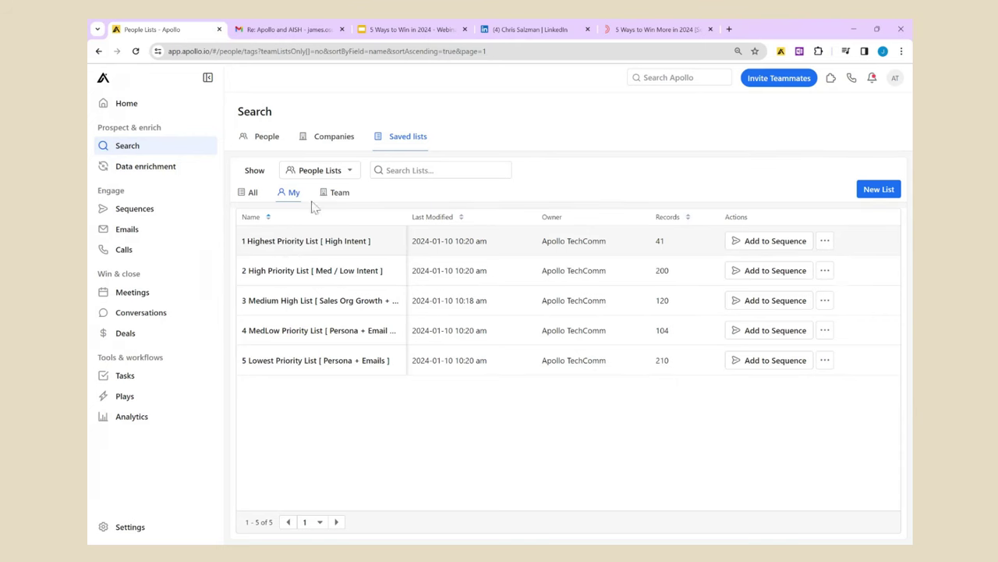
{"action": "left_click", "coordinate": [267, 138]}
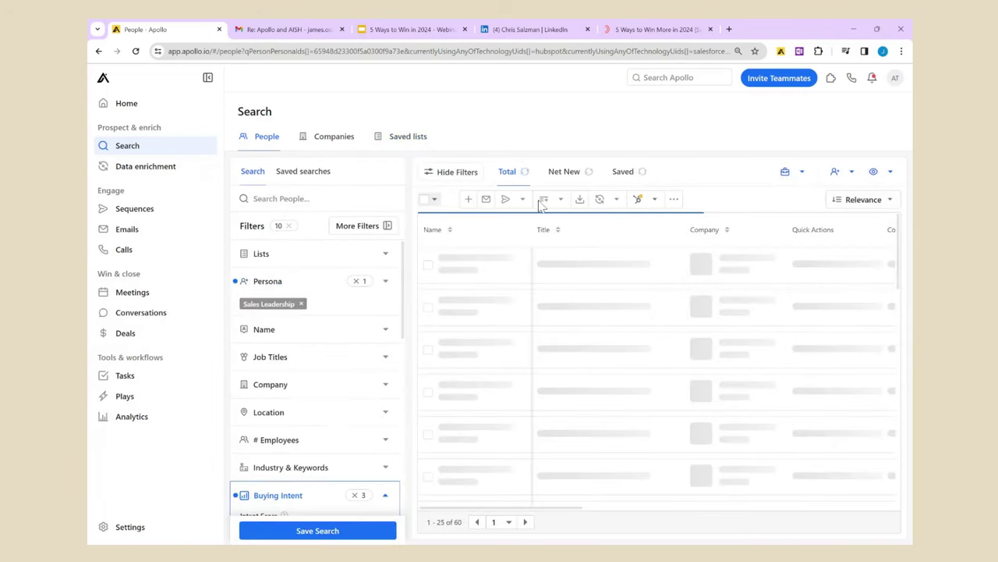
{"action": "left_click", "coordinate": [572, 173]}
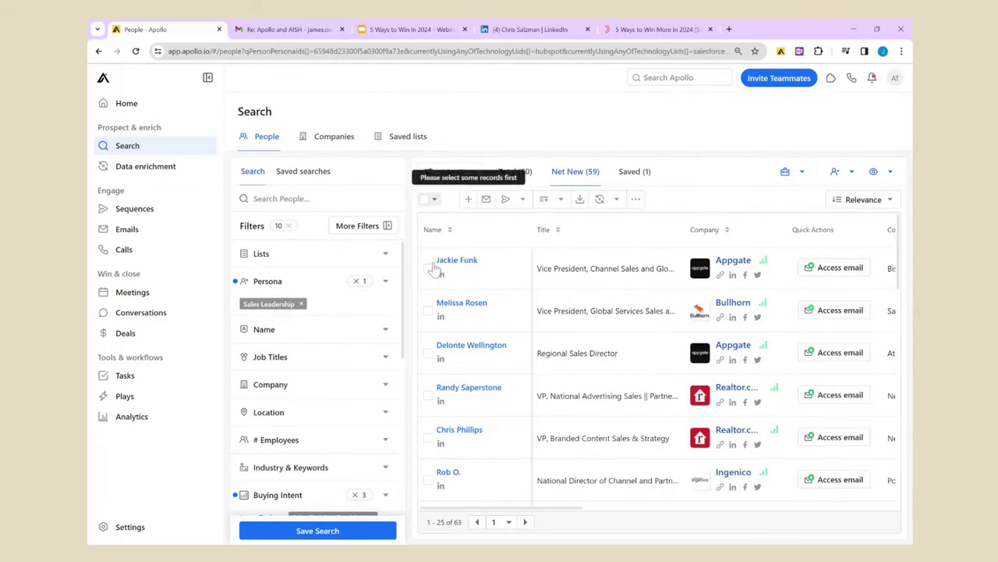
Try to add the first two net new contacts to the "1 Highest Priority List [ High Intent ]", closing the dialog without saving.
{"action": "left_click", "coordinate": [429, 269]}
{"action": "left_click", "coordinate": [427, 311]}
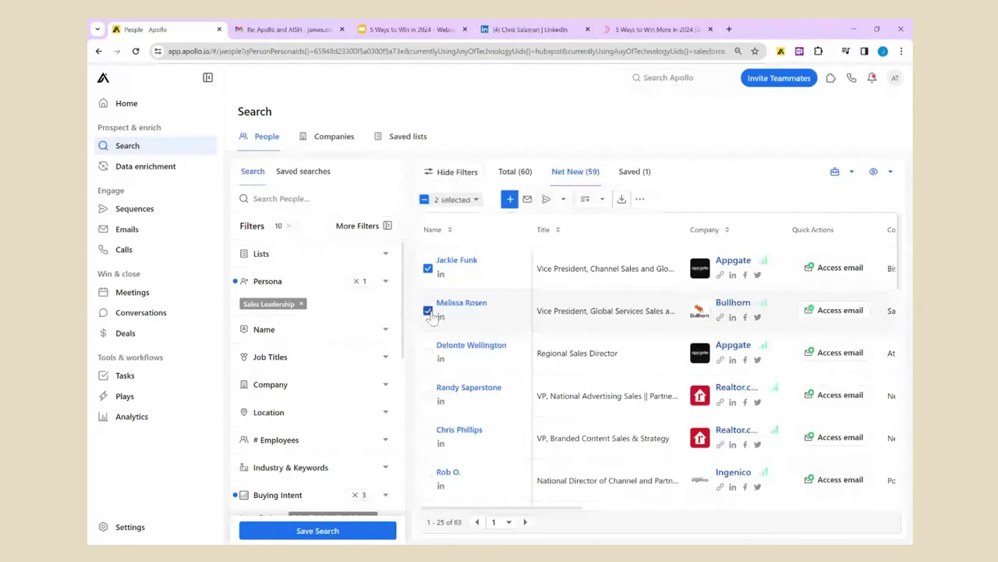
{"action": "left_click", "coordinate": [597, 222]}
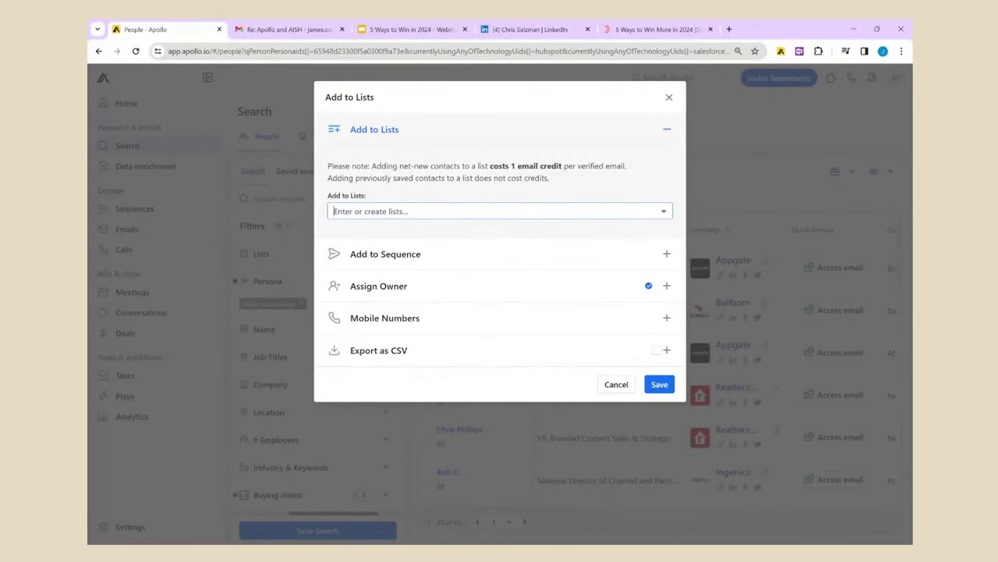
{"action": "left_click", "coordinate": [499, 210]}
{"action": "left_click", "coordinate": [486, 314]}
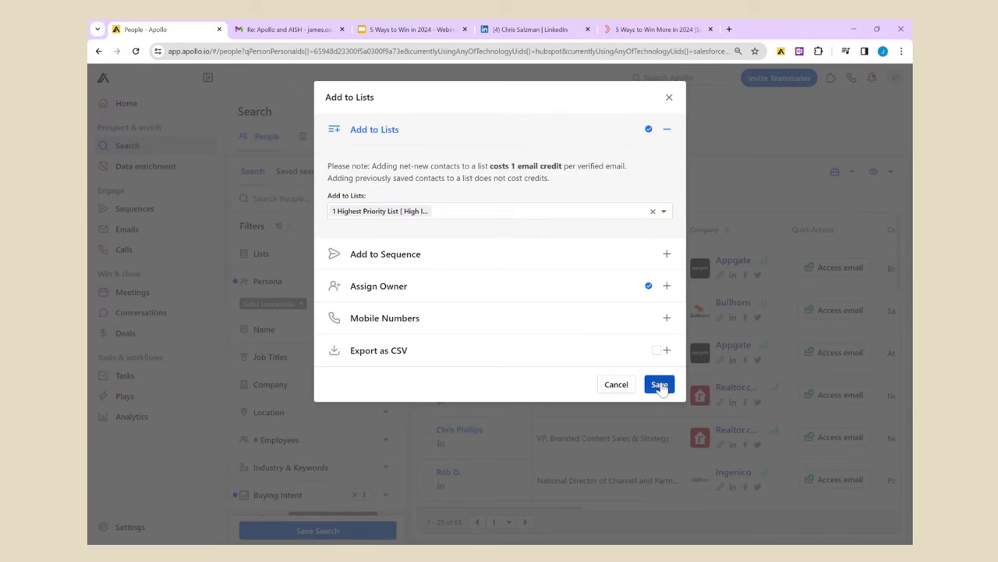
{"action": "left_click", "coordinate": [670, 98]}
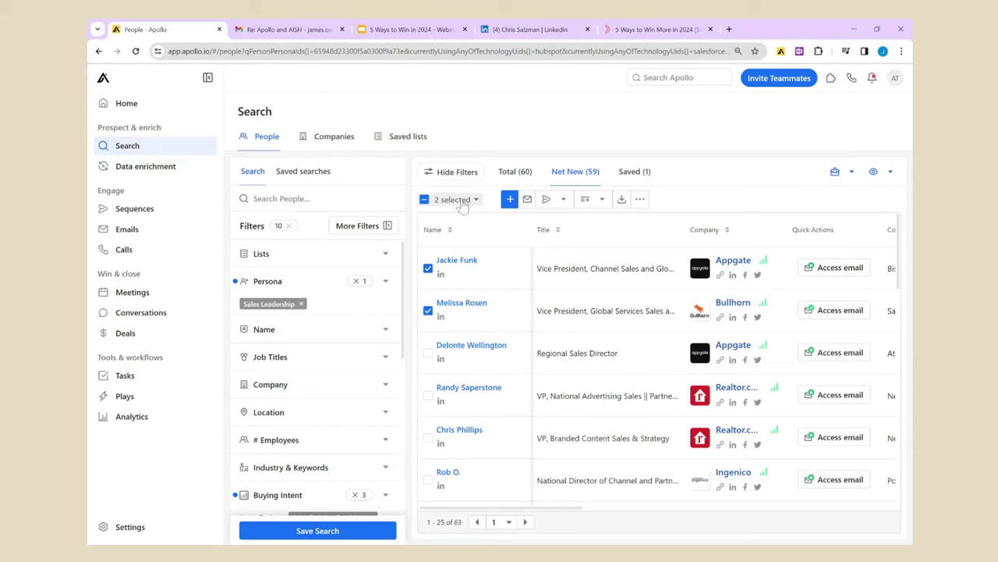
{"action": "left_click", "coordinate": [421, 144]}
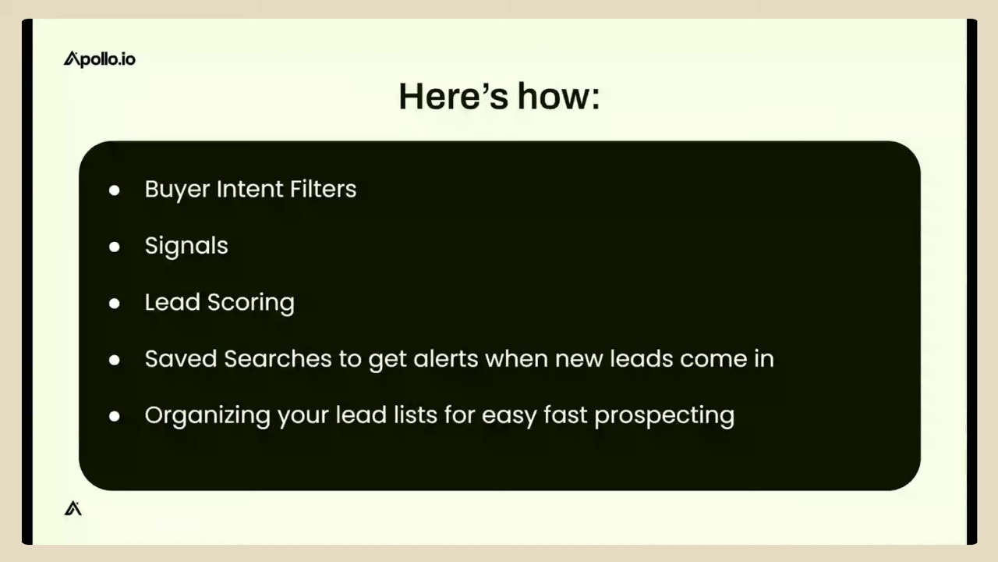
{"action": "key", "text": "Right"}
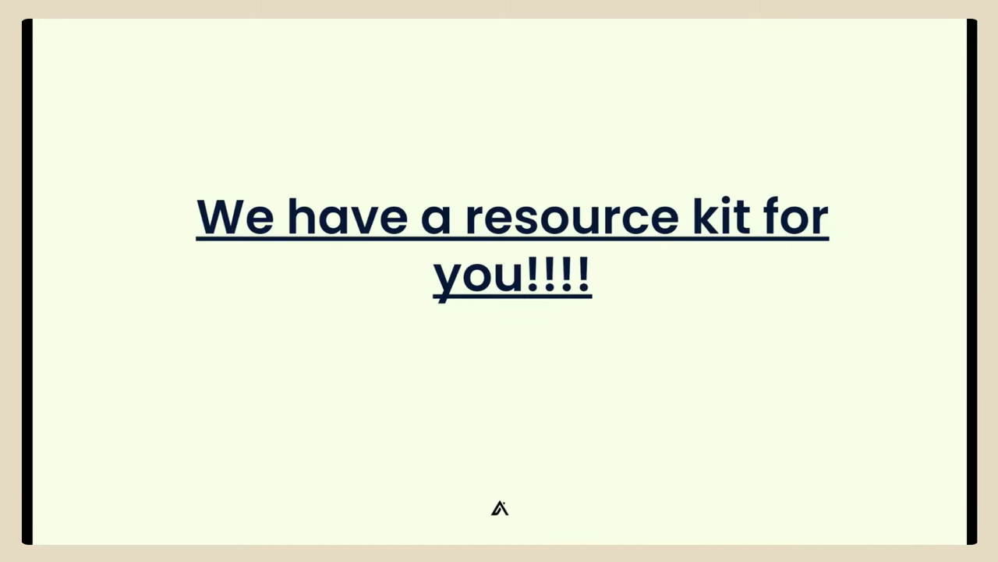
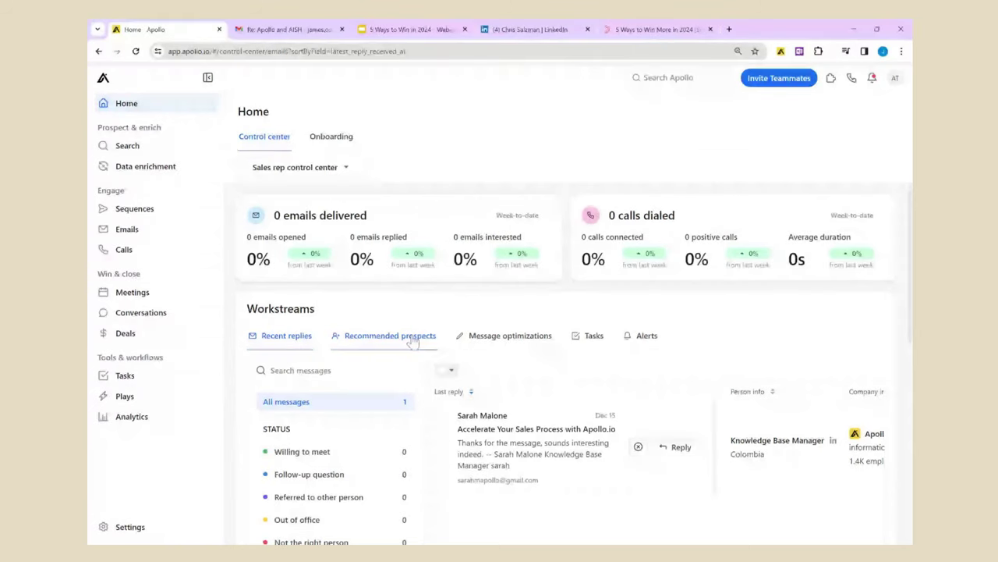
Review the recommended prospects in the home Workstreams, including the recommendation reasons given for each person.
{"action": "left_click", "coordinate": [413, 341]}
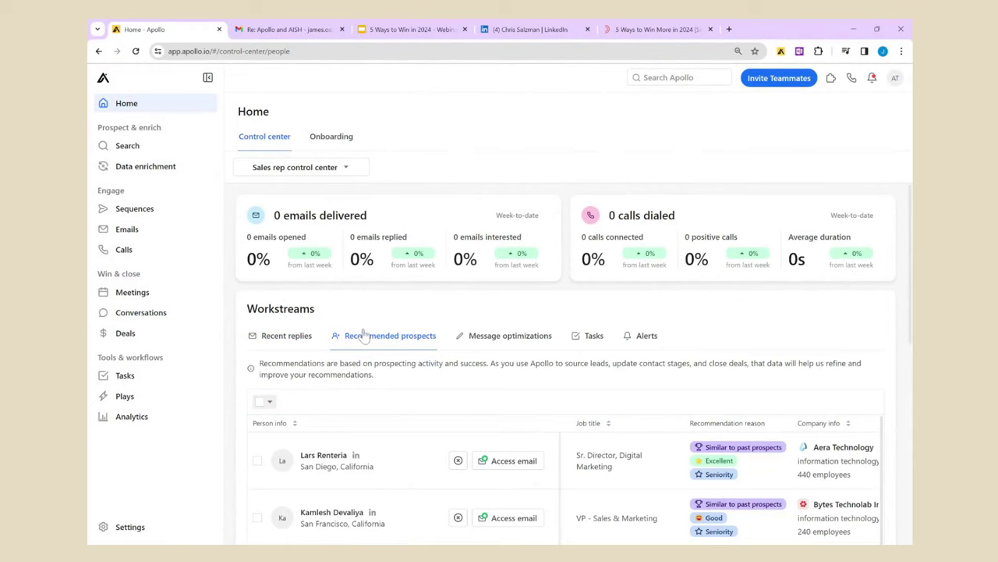
{"action": "scroll", "coordinate": [471, 292], "scroll_direction": "down", "scroll_amount": 2}
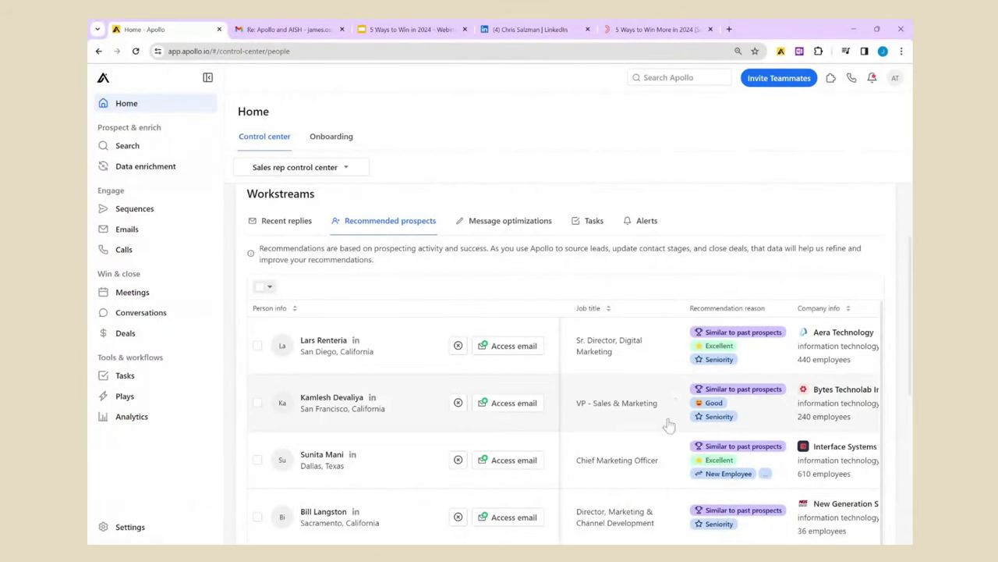
{"action": "scroll", "coordinate": [662, 324], "scroll_direction": "down", "scroll_amount": 1}
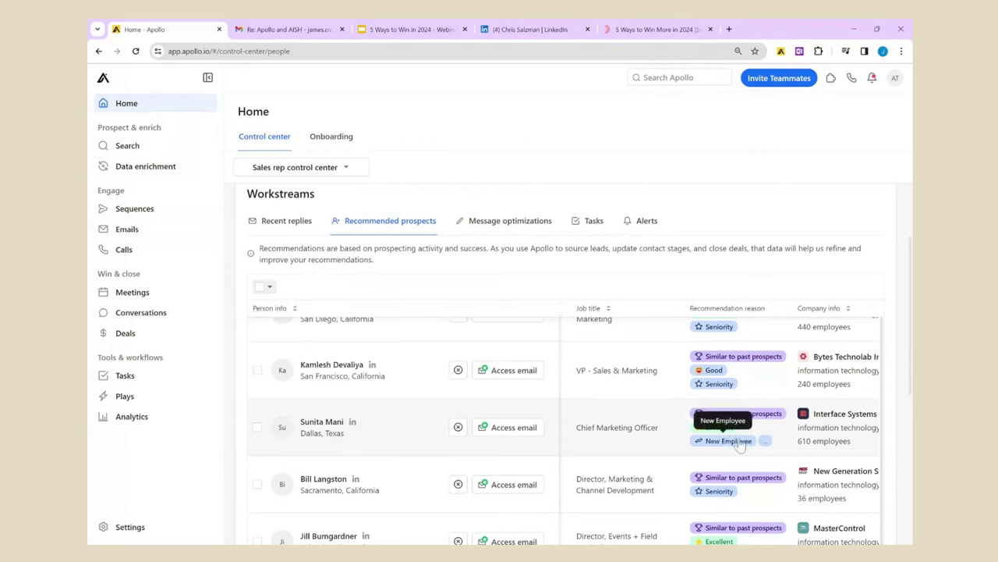
{"action": "scroll", "coordinate": [379, 228], "scroll_direction": "up", "scroll_amount": 3}
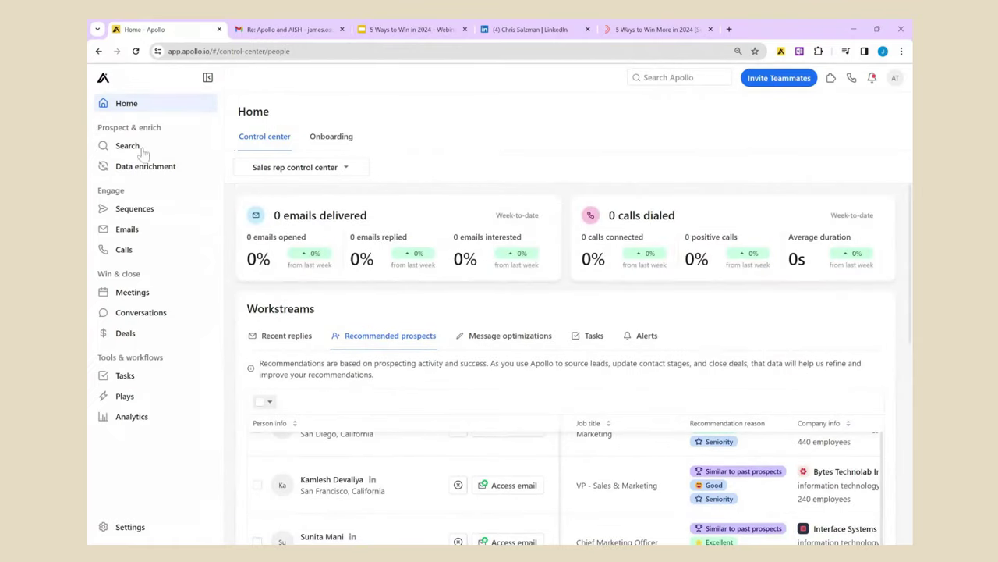
Review the steps of the existing sequence "1. Highest Priority - Highest Touch" and return to the list of sequences.
{"action": "left_click", "coordinate": [147, 210]}
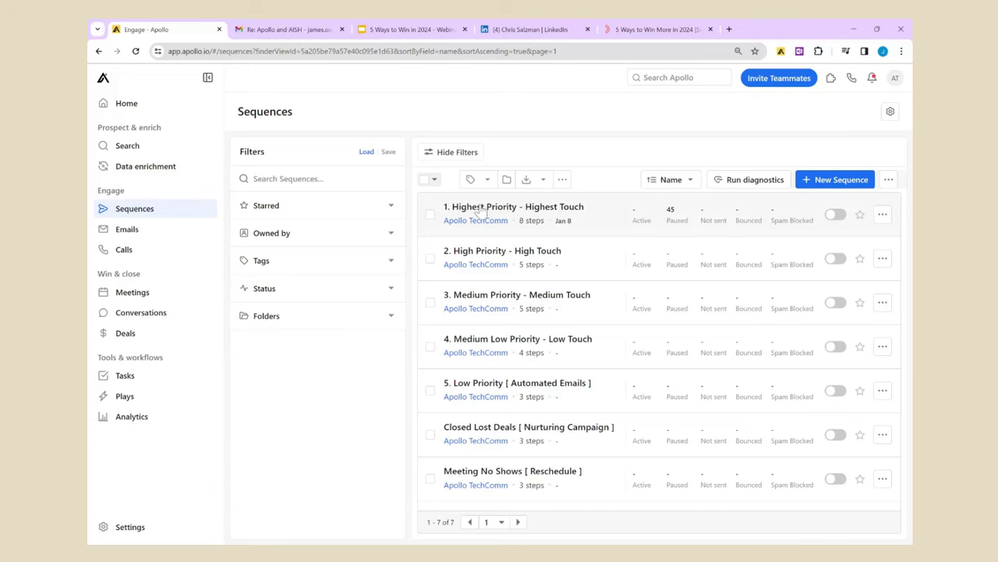
{"action": "left_click", "coordinate": [505, 209]}
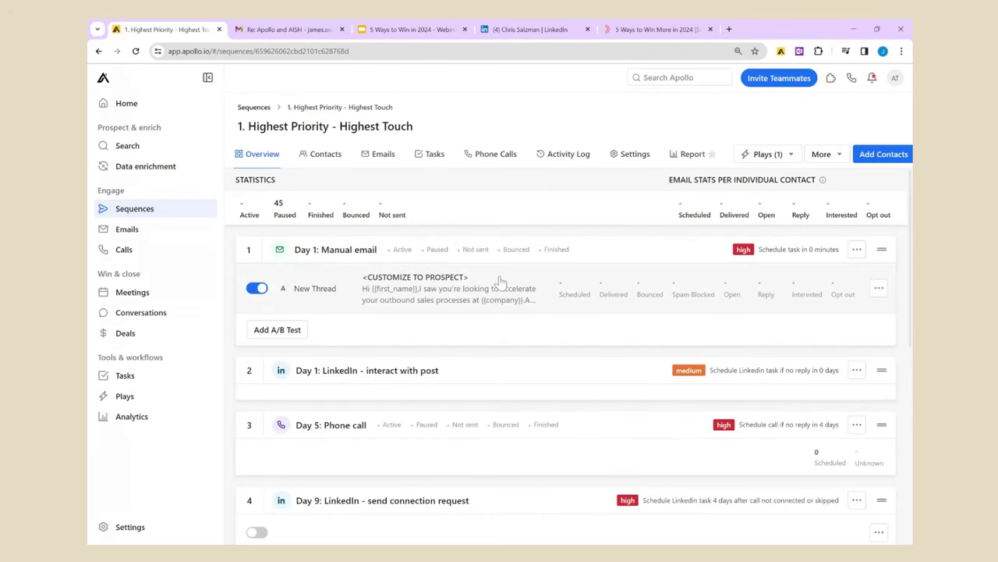
{"action": "scroll", "coordinate": [472, 290], "scroll_direction": "down", "scroll_amount": 4}
{"action": "scroll", "coordinate": [473, 289], "scroll_direction": "up", "scroll_amount": 4}
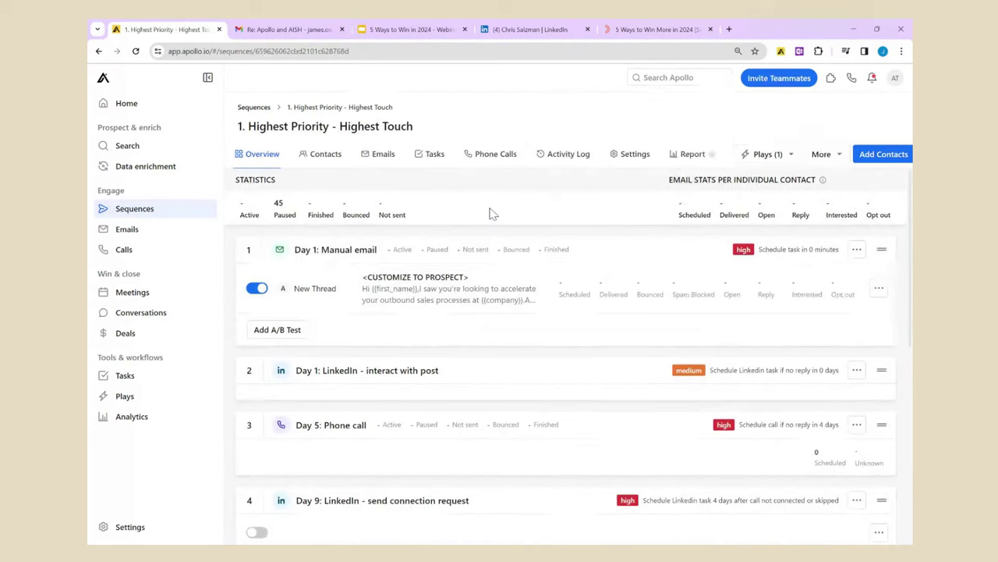
{"action": "left_click", "coordinate": [258, 108]}
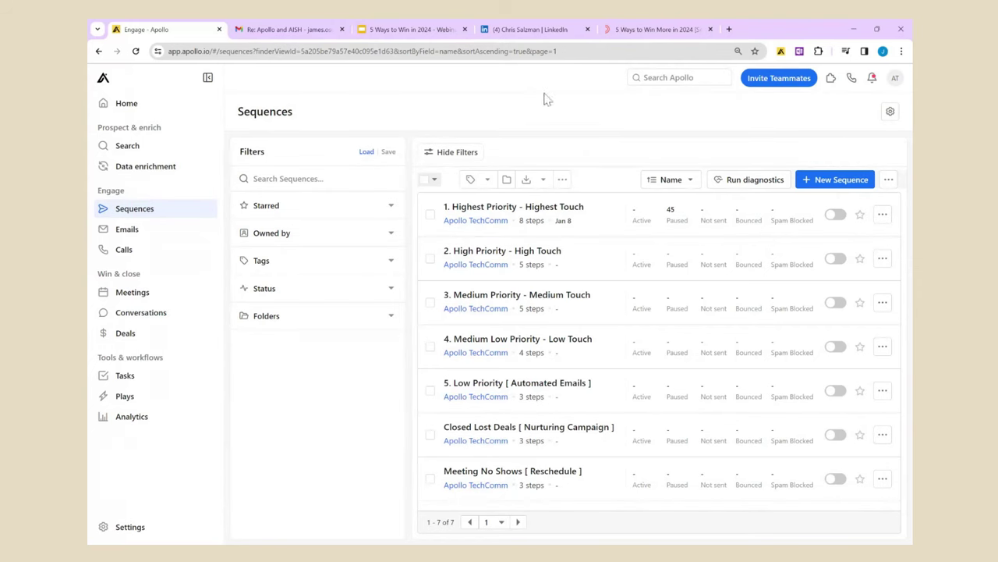
Create a new sequence from scratch named "1. Highest Priority".
{"action": "left_click", "coordinate": [830, 183]}
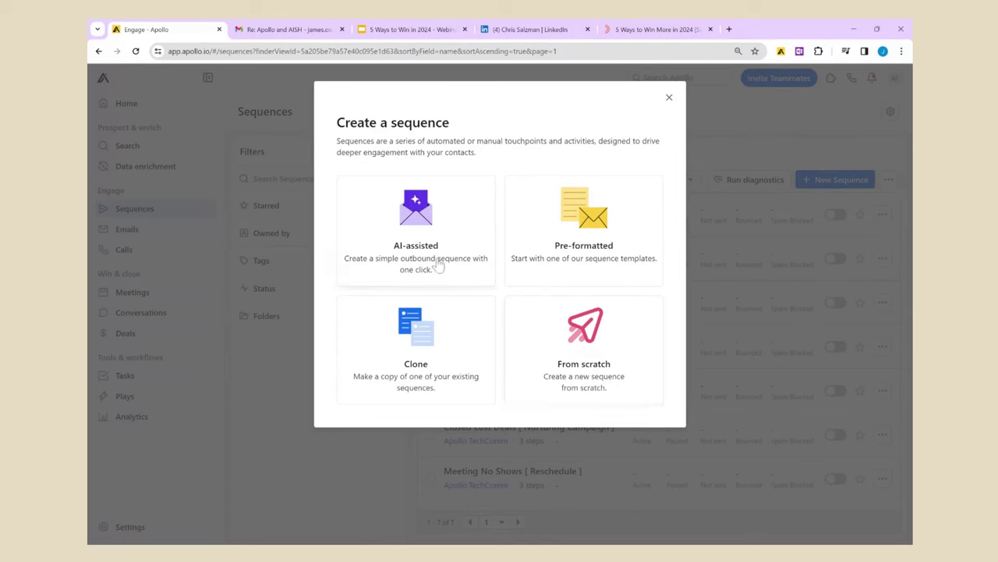
{"action": "left_click", "coordinate": [576, 328]}
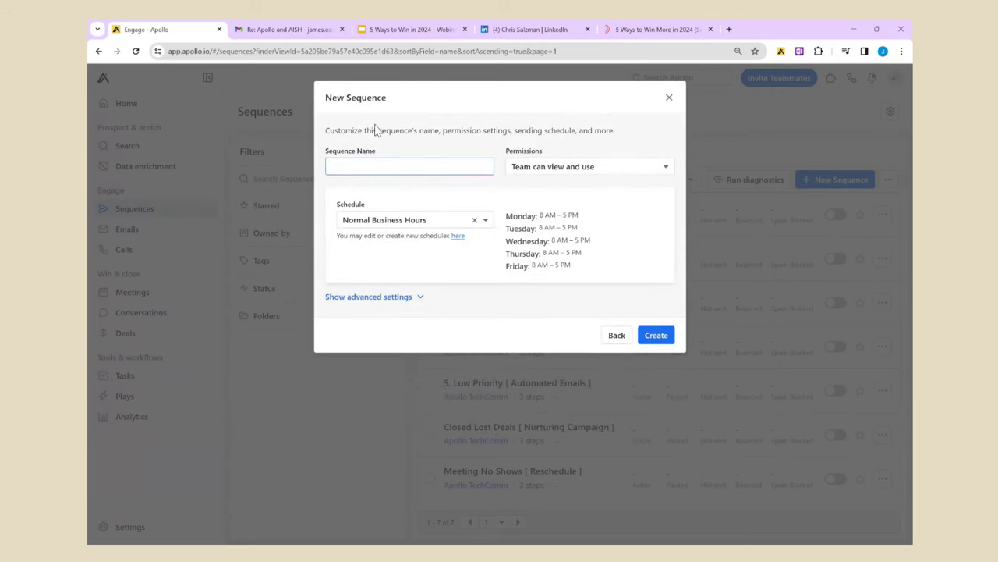
{"action": "type", "text": "1. Highest Priority"}
{"action": "left_click", "coordinate": [656, 344]}
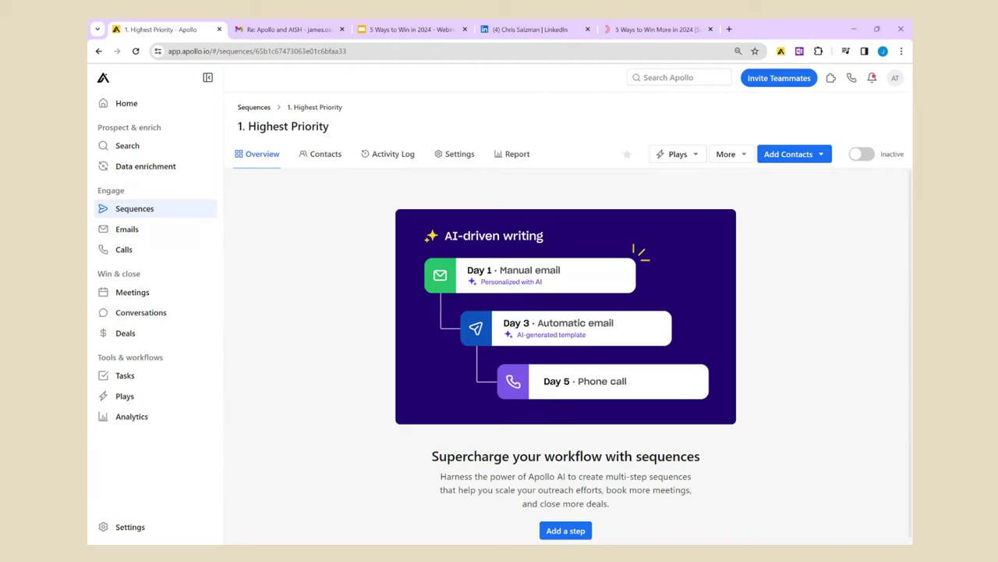
Add a high-priority manual email step to the sequence, starting 30 minutes after the contact is added.
{"action": "left_click", "coordinate": [569, 533]}
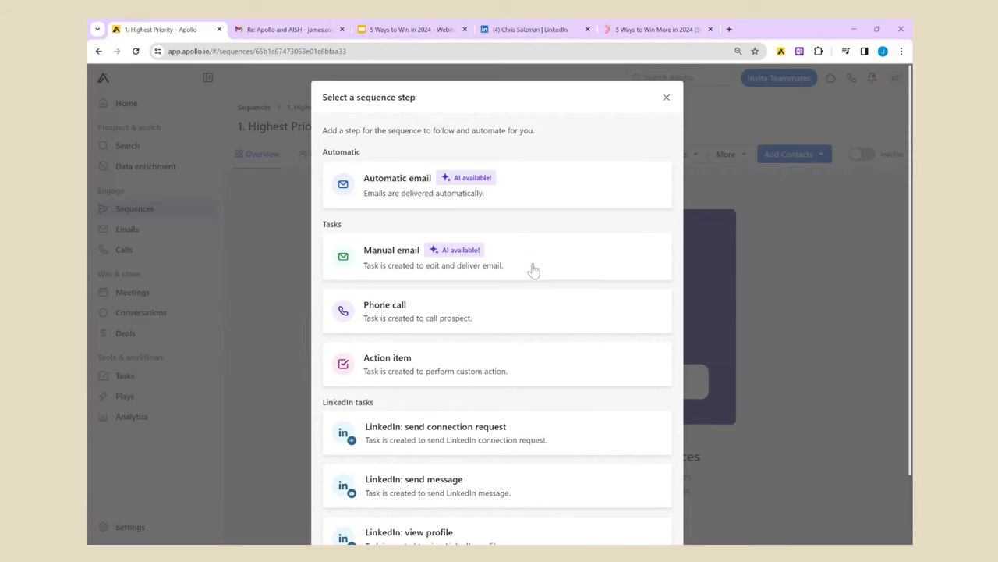
{"action": "scroll", "coordinate": [533, 265], "scroll_direction": "down", "scroll_amount": 2}
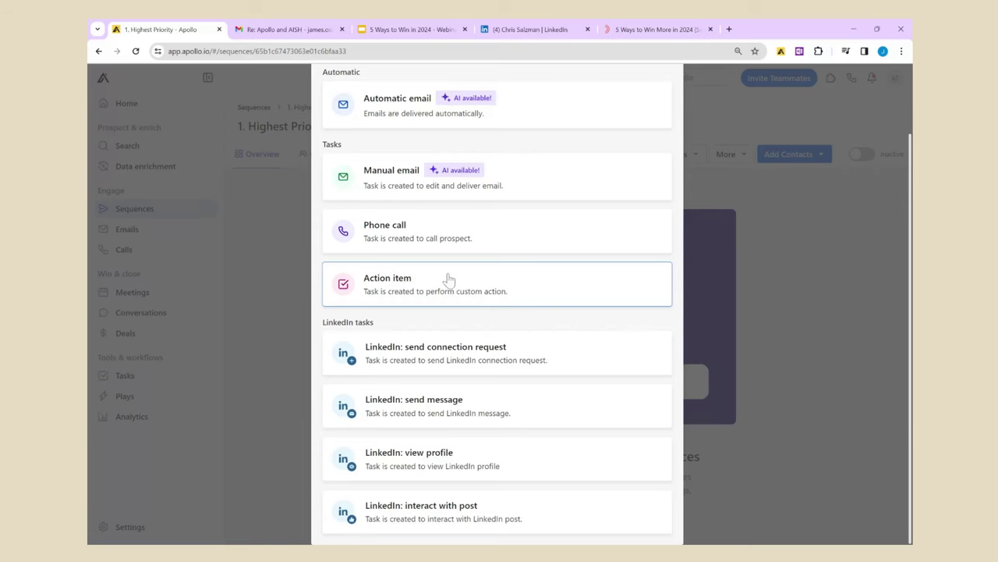
{"action": "scroll", "coordinate": [491, 273], "scroll_direction": "up", "scroll_amount": 1}
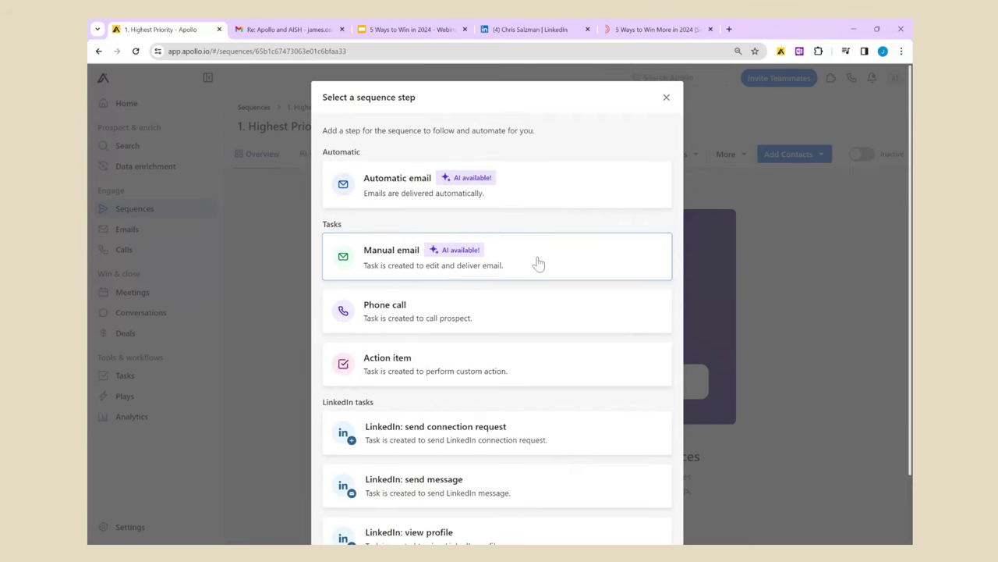
{"action": "left_click", "coordinate": [538, 264]}
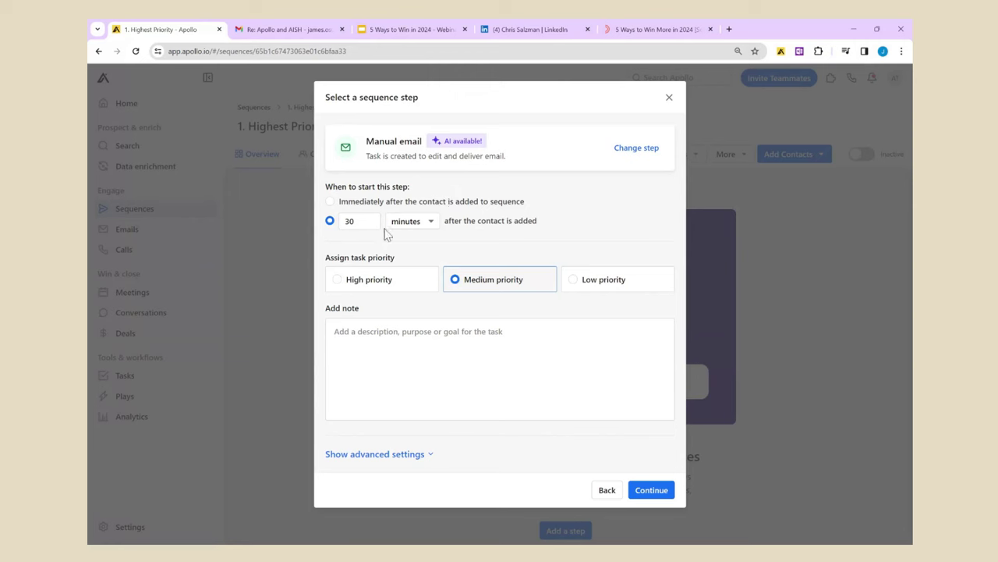
{"action": "left_click", "coordinate": [330, 202]}
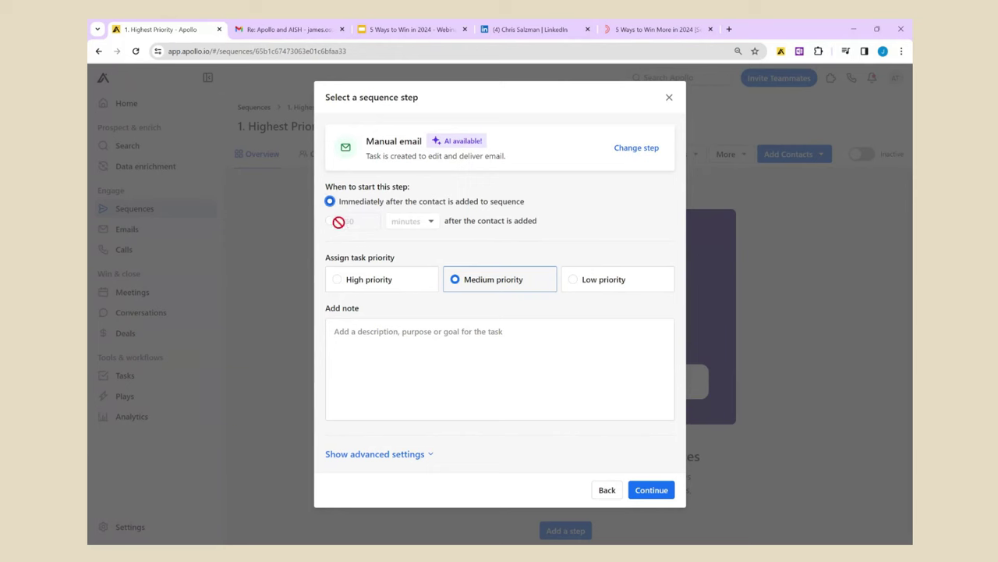
{"action": "left_click", "coordinate": [330, 222]}
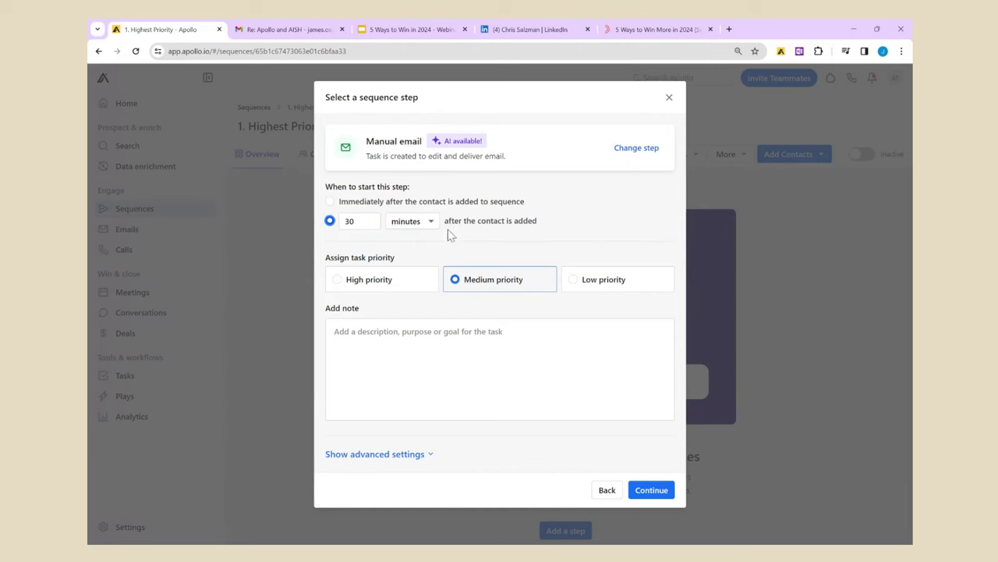
{"action": "left_click", "coordinate": [390, 281]}
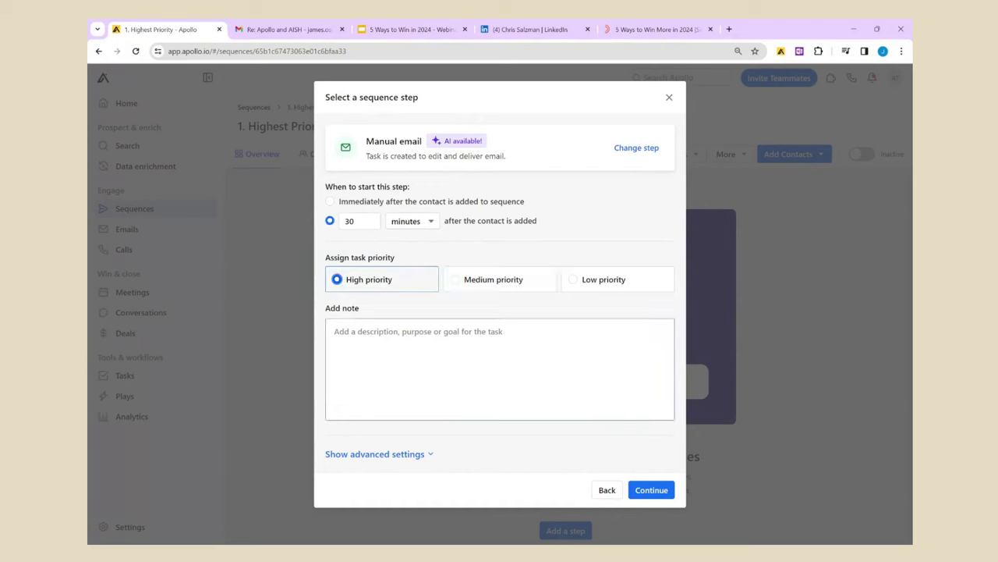
{"action": "left_click", "coordinate": [655, 491]}
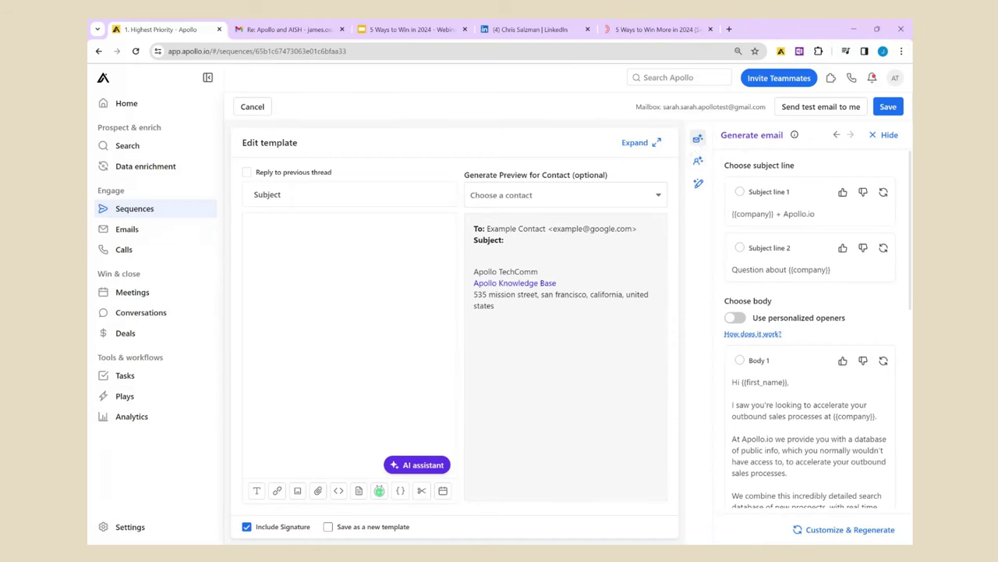
Try the AI-generated Body 1 for the email template, and return to the list of sequences.
{"action": "left_click", "coordinate": [739, 361]}
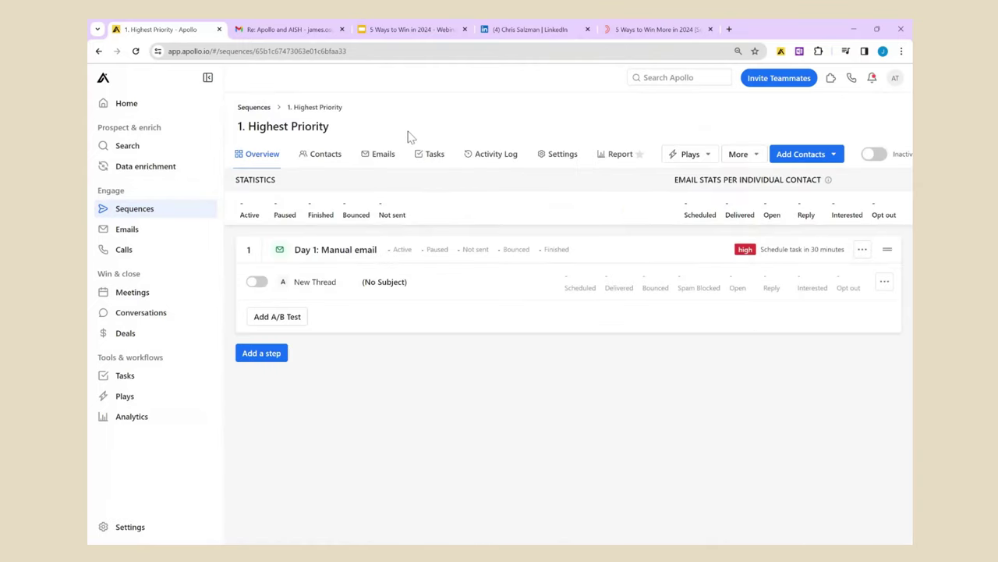
{"action": "left_click", "coordinate": [257, 107]}
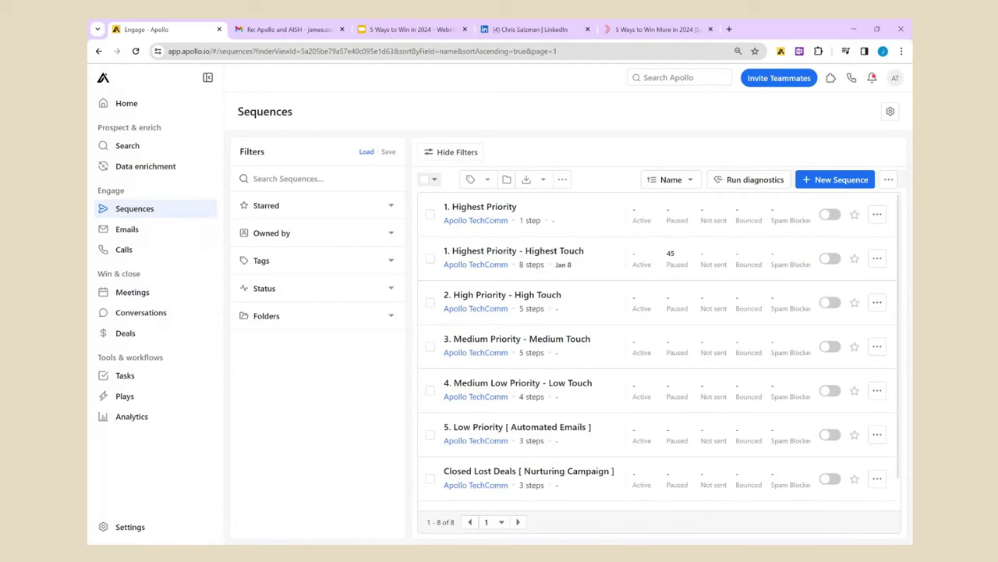
View the sequences available for adding the saved list "1 Highest Priority List [ High Intent ]", closing the dialog without adding contacts.
{"action": "left_click", "coordinate": [159, 147]}
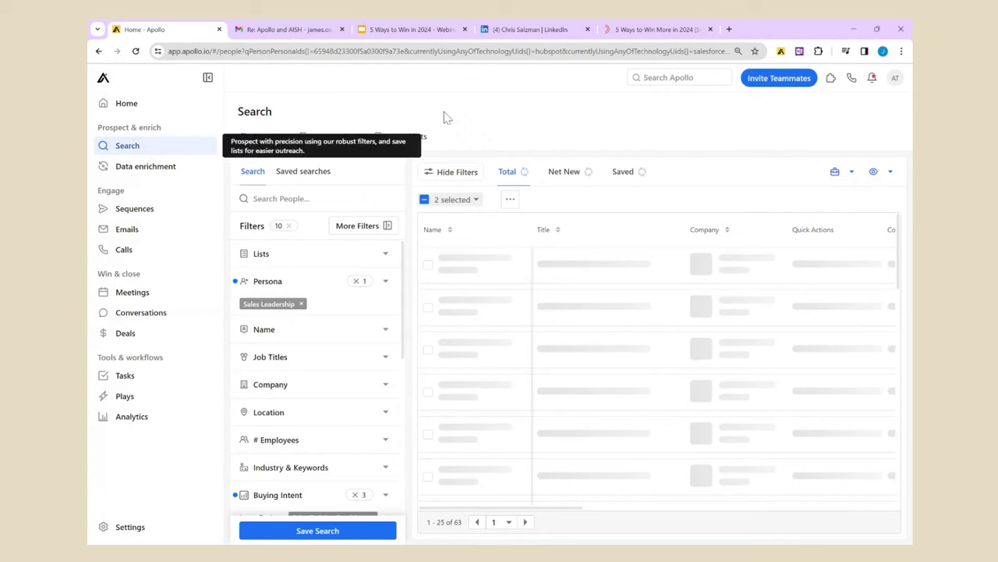
{"action": "left_click", "coordinate": [407, 136]}
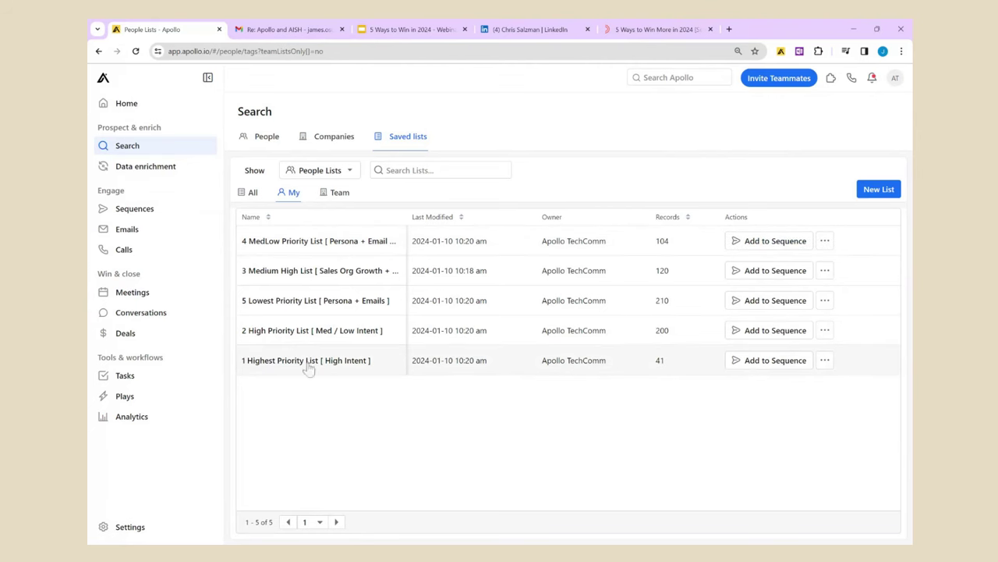
{"action": "left_click", "coordinate": [748, 368]}
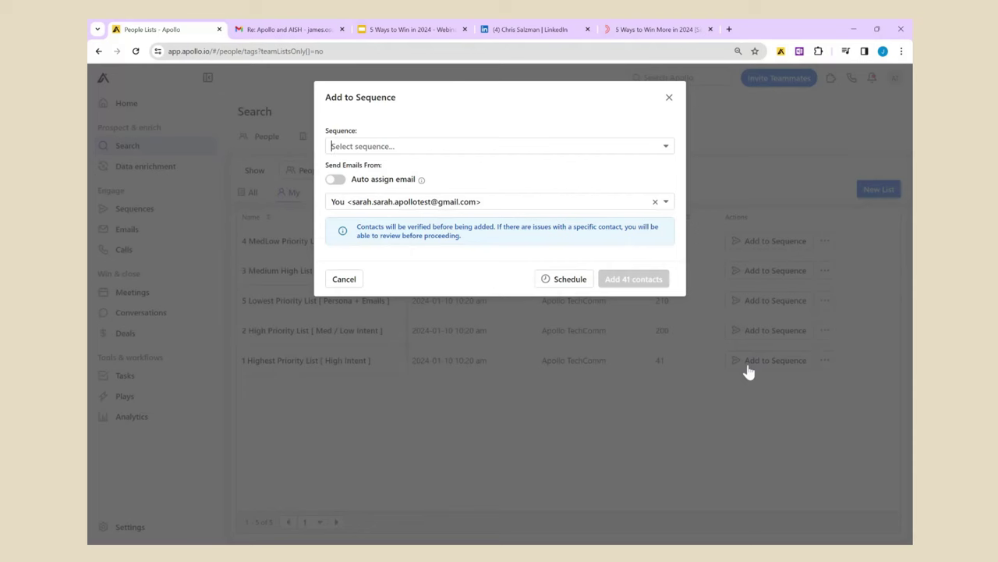
{"action": "left_click", "coordinate": [503, 152]}
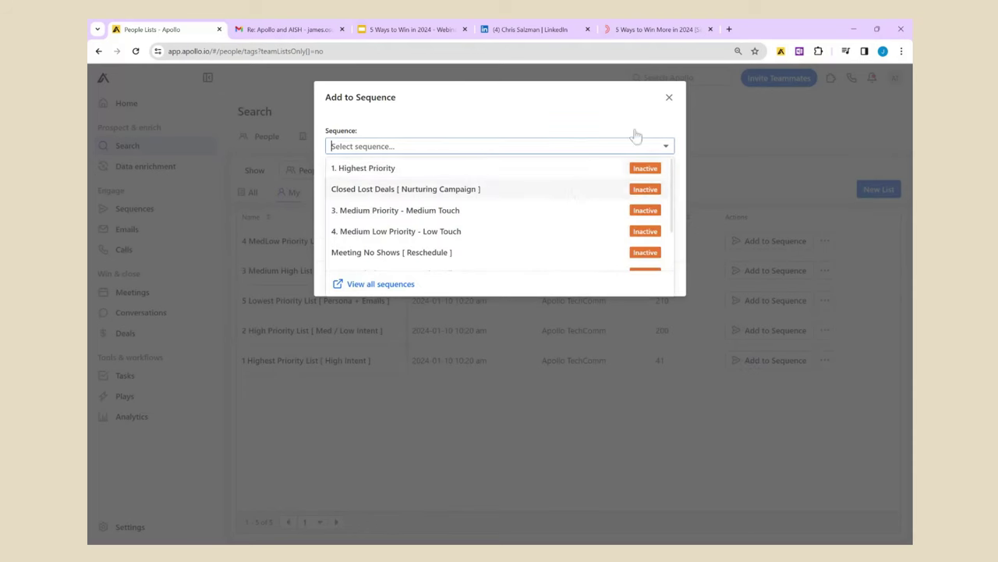
{"action": "left_click", "coordinate": [670, 97]}
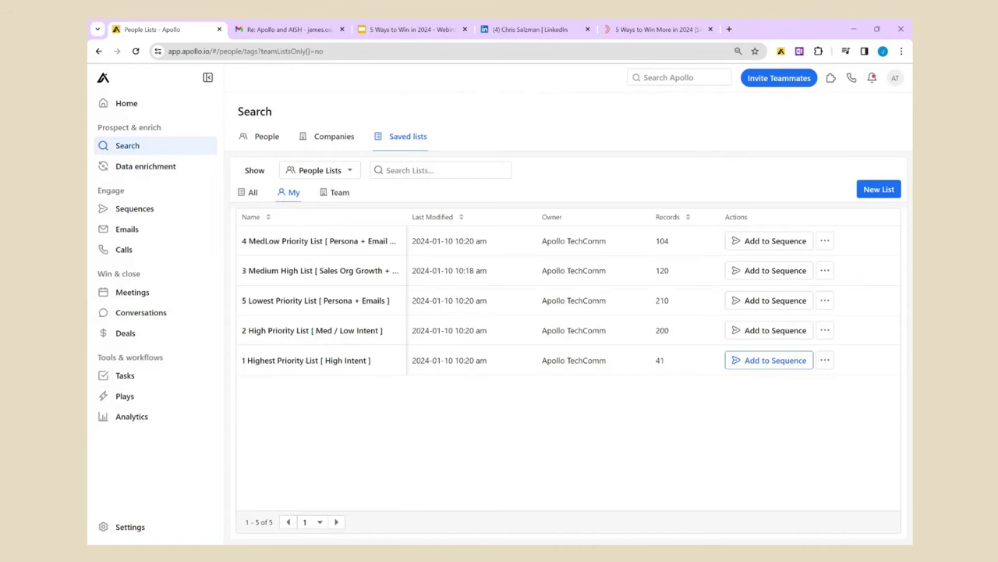
Check the tasks workstream on the home page and open the full task list.
{"action": "left_click", "coordinate": [129, 103]}
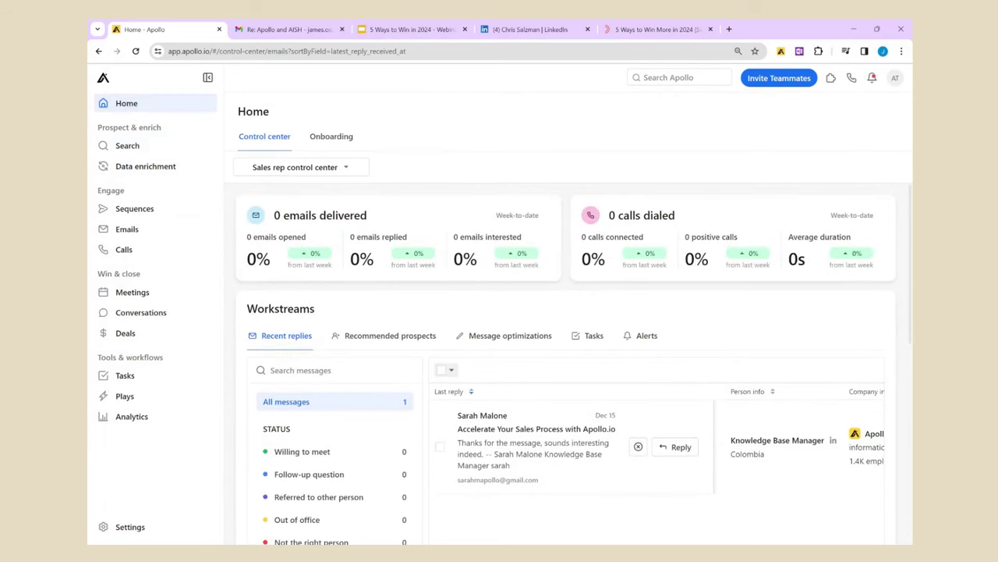
{"action": "left_click", "coordinate": [595, 342]}
{"action": "left_click", "coordinate": [127, 376]}
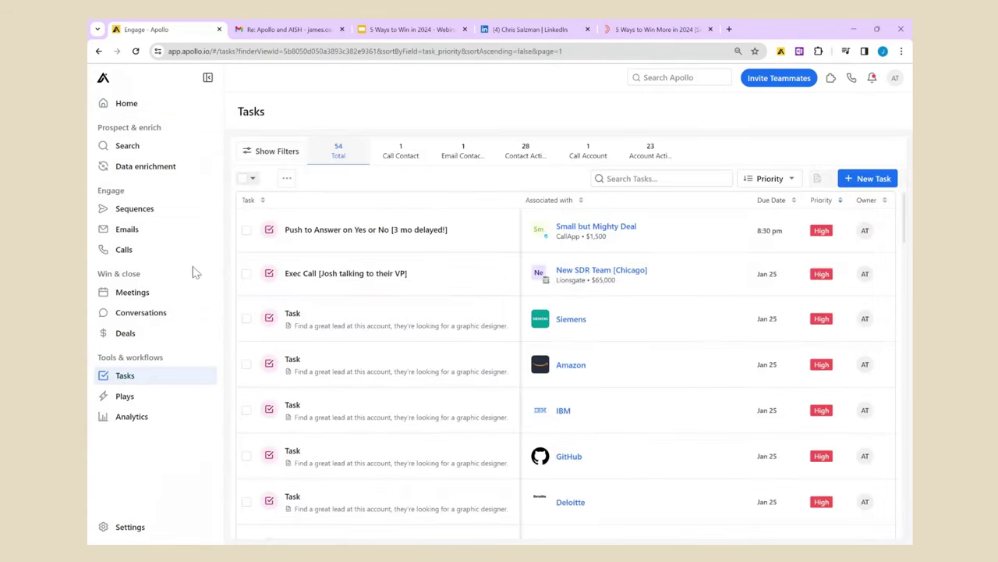
{"action": "left_click", "coordinate": [208, 78]}
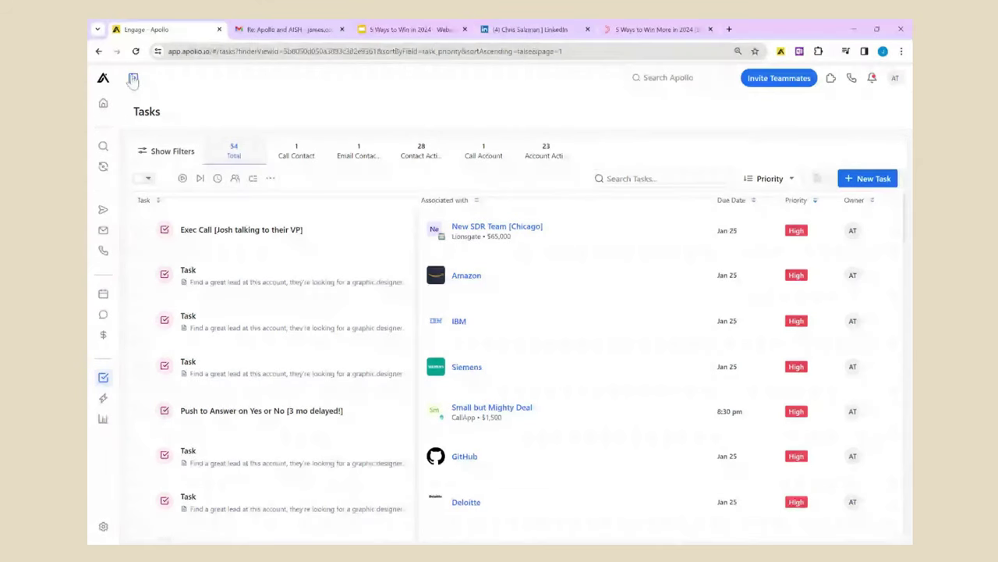
{"action": "left_click", "coordinate": [133, 78]}
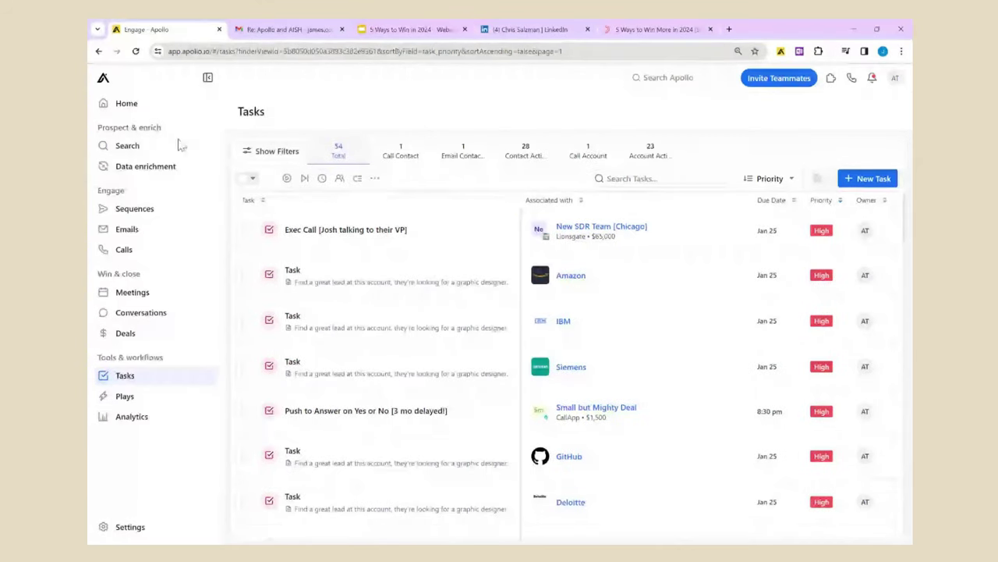
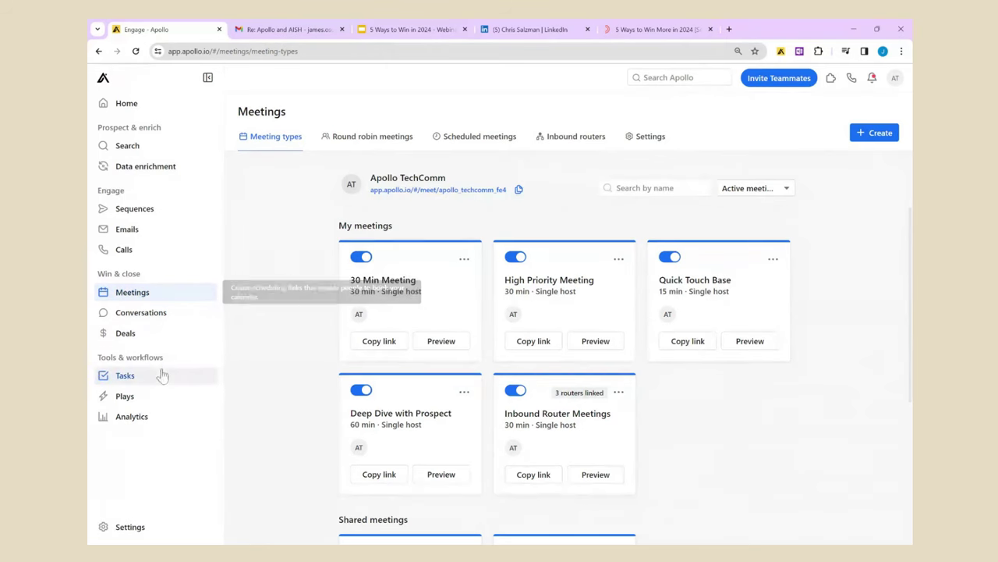
Look through the account settings and open the list of integrations.
{"action": "left_click", "coordinate": [130, 527]}
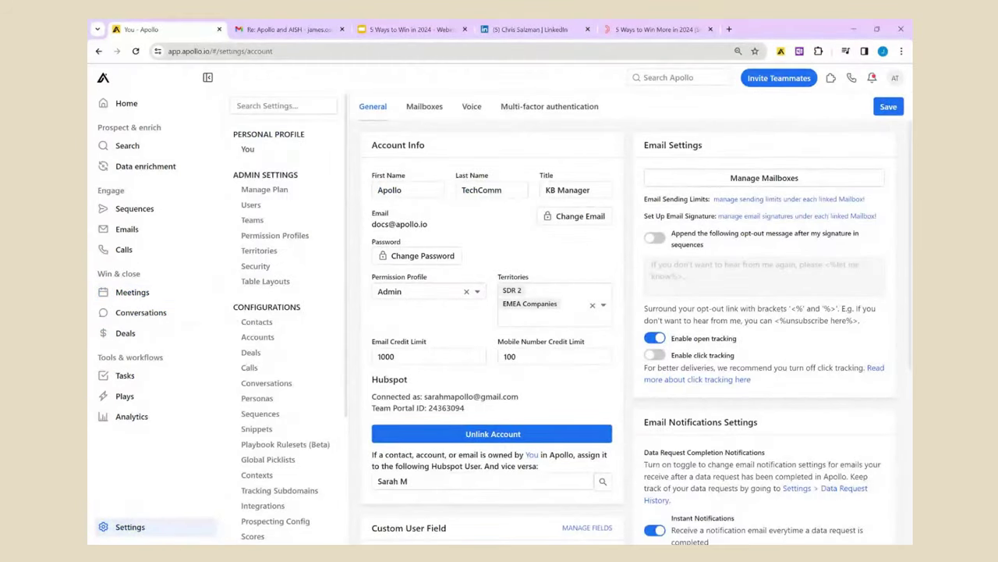
{"action": "scroll", "coordinate": [273, 436], "scroll_direction": "down", "scroll_amount": 1}
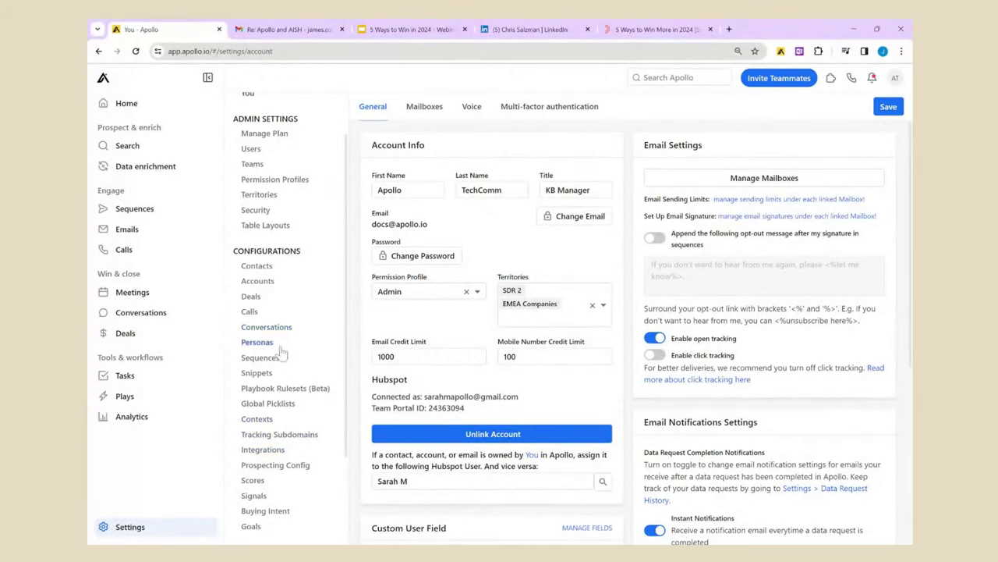
{"action": "scroll", "coordinate": [279, 295], "scroll_direction": "down", "scroll_amount": 1}
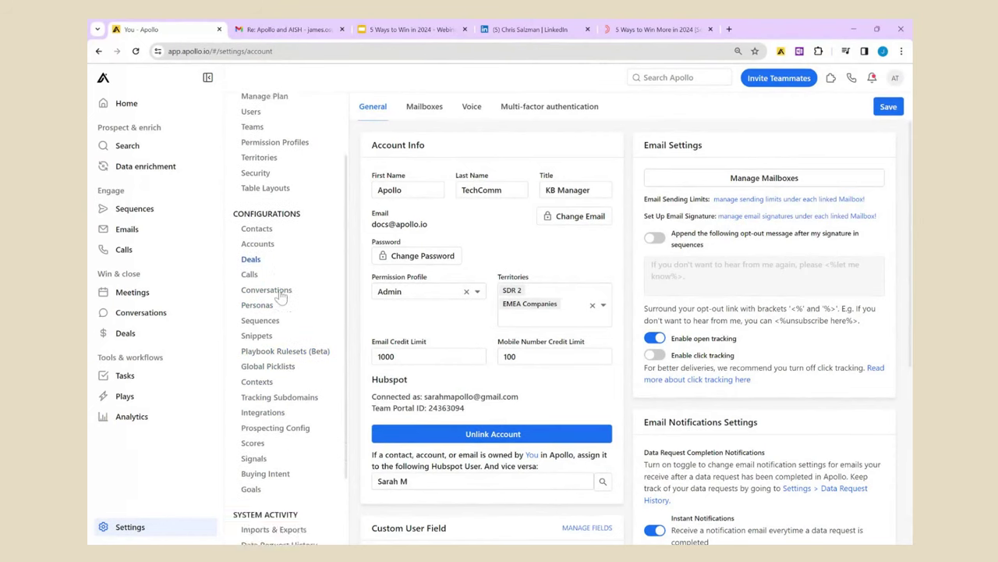
{"action": "scroll", "coordinate": [279, 295], "scroll_direction": "down", "scroll_amount": 2}
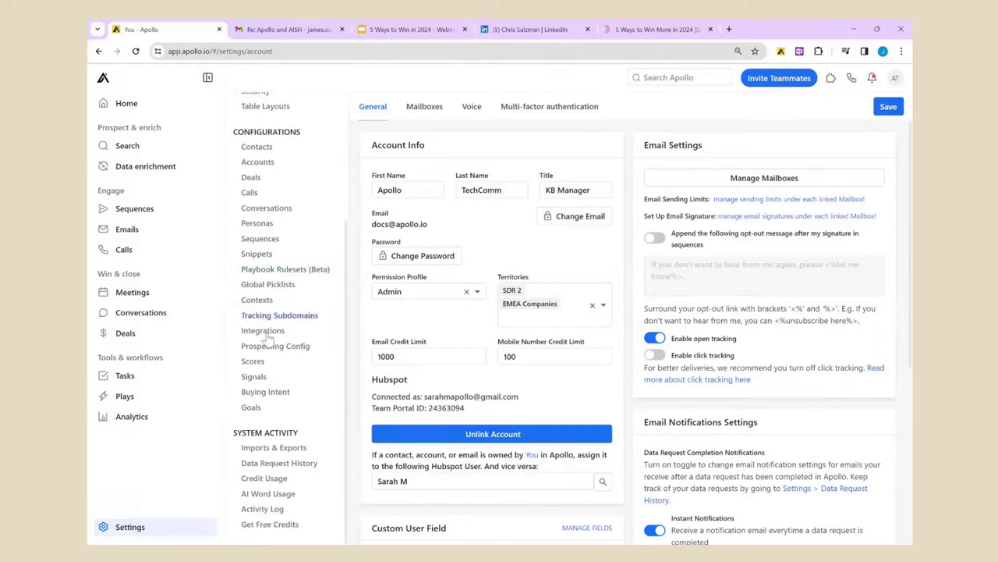
{"action": "left_click", "coordinate": [263, 330]}
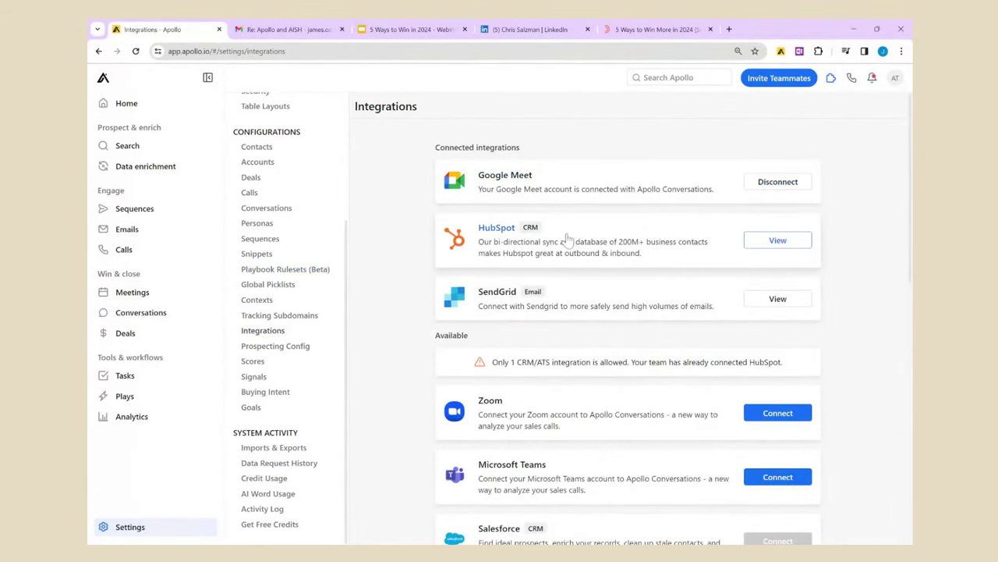
Review the details and booking settings of the High Priority Meeting type, and return to the meeting types.
{"action": "left_click", "coordinate": [138, 292]}
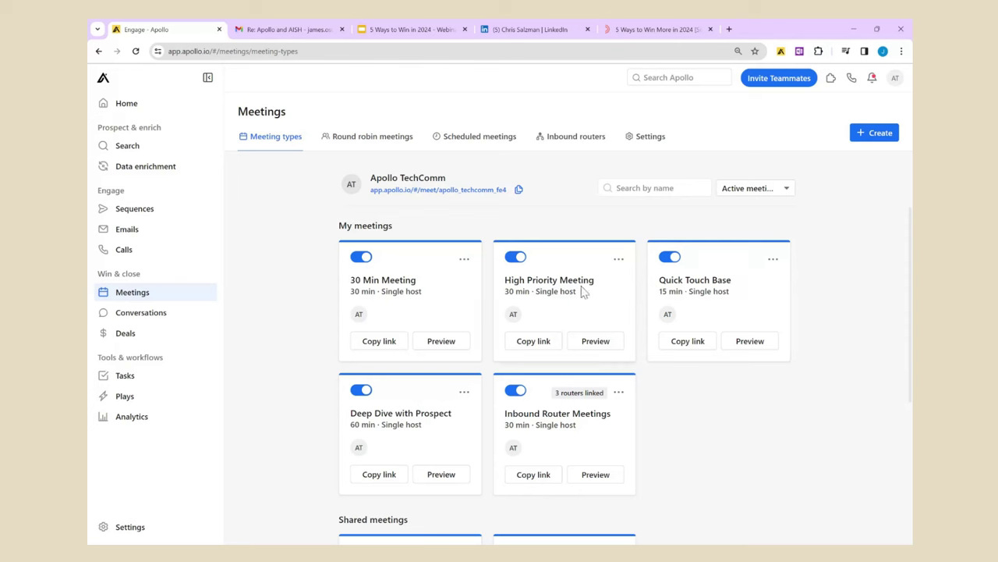
{"action": "left_click", "coordinate": [618, 260]}
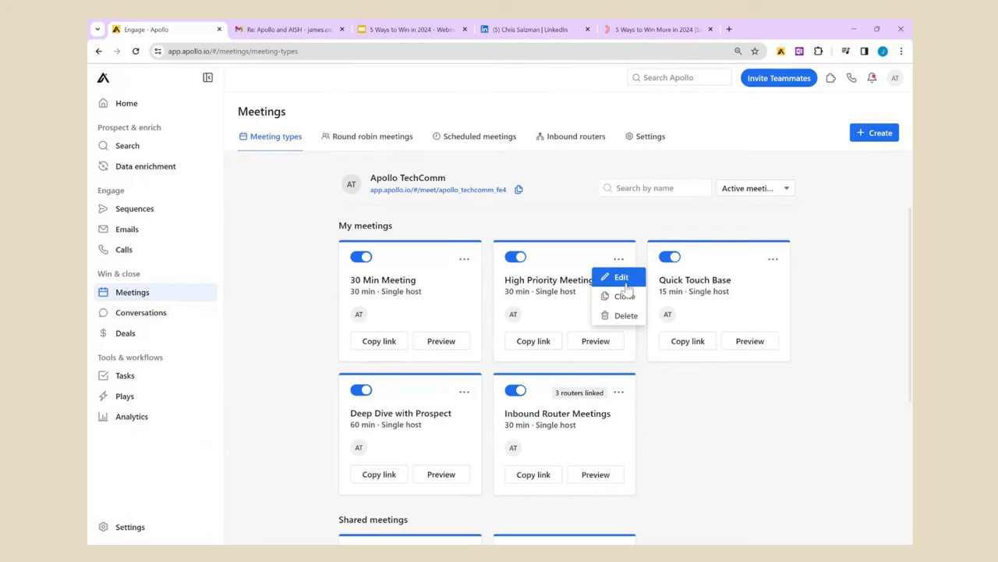
{"action": "left_click", "coordinate": [624, 279]}
{"action": "scroll", "coordinate": [501, 294], "scroll_direction": "down", "scroll_amount": 3}
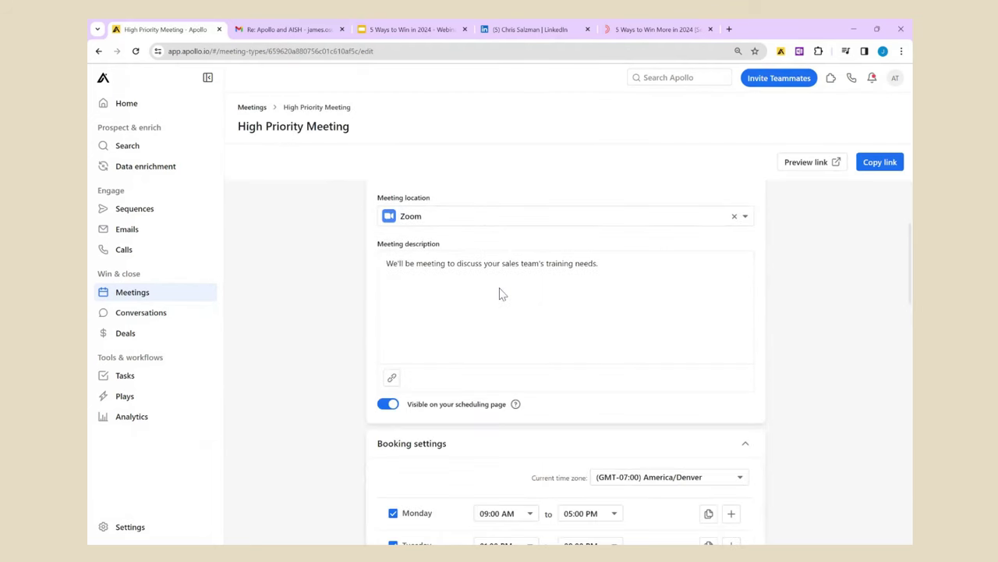
{"action": "scroll", "coordinate": [502, 294], "scroll_direction": "down", "scroll_amount": 3}
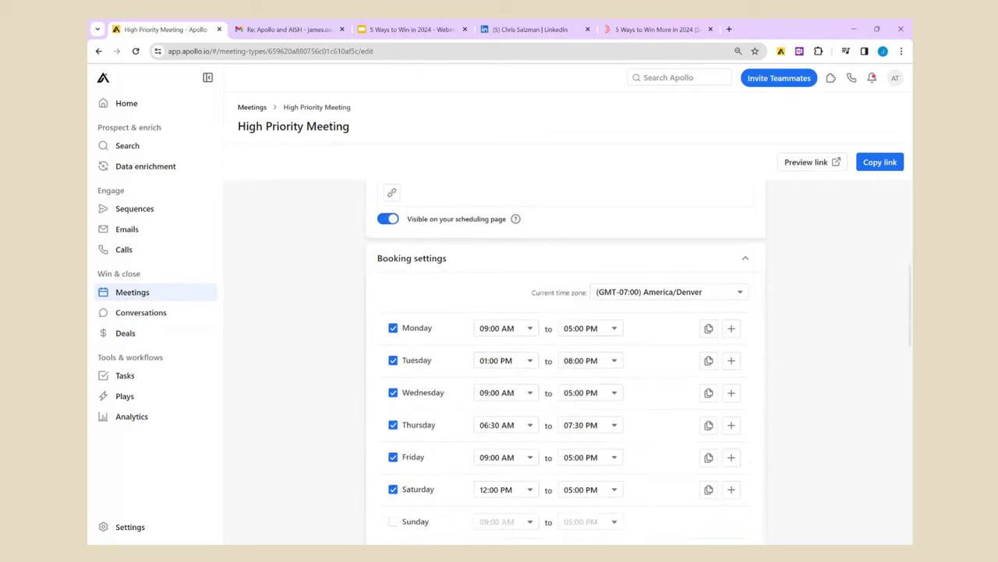
{"action": "scroll", "coordinate": [624, 421], "scroll_direction": "down", "scroll_amount": 1}
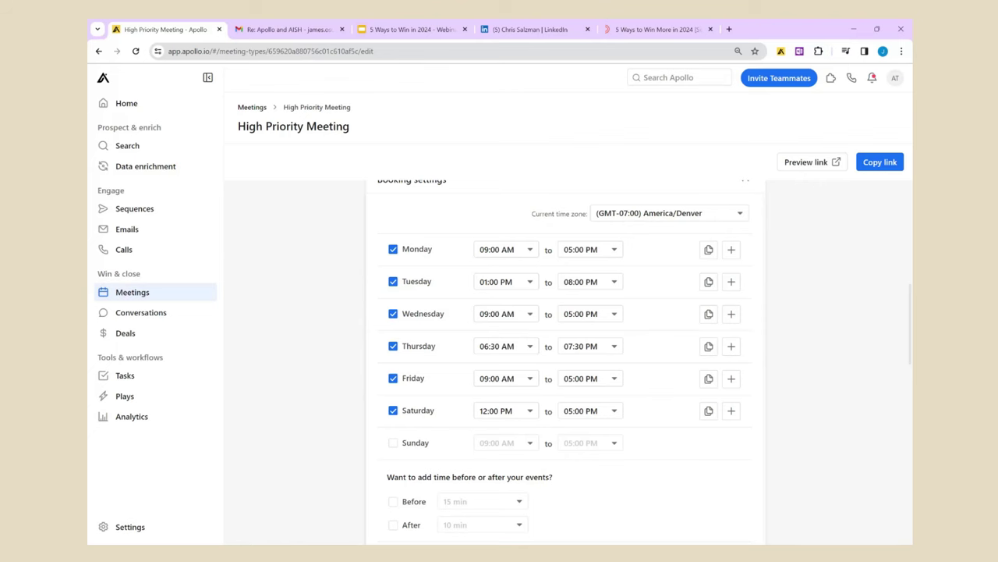
{"action": "left_click", "coordinate": [256, 108]}
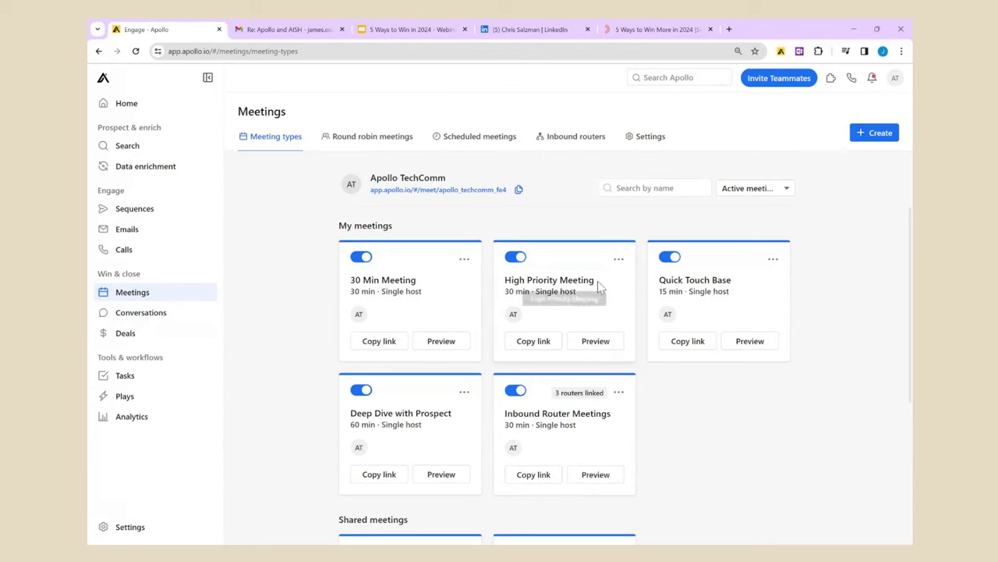
Preview the booking page of the High Priority Meeting, and return to the meeting types.
{"action": "left_click", "coordinate": [616, 340]}
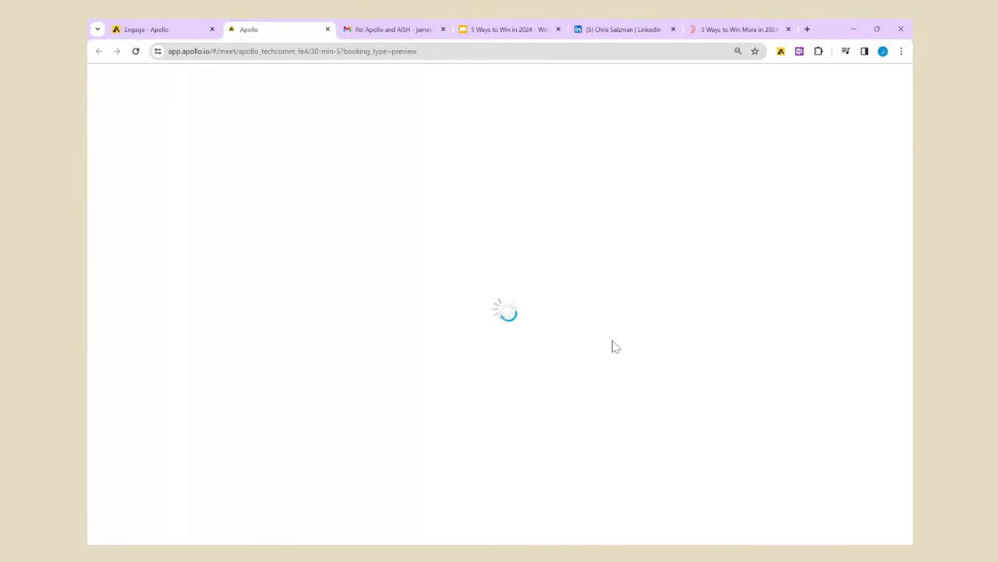
{"action": "left_click", "coordinate": [609, 317]}
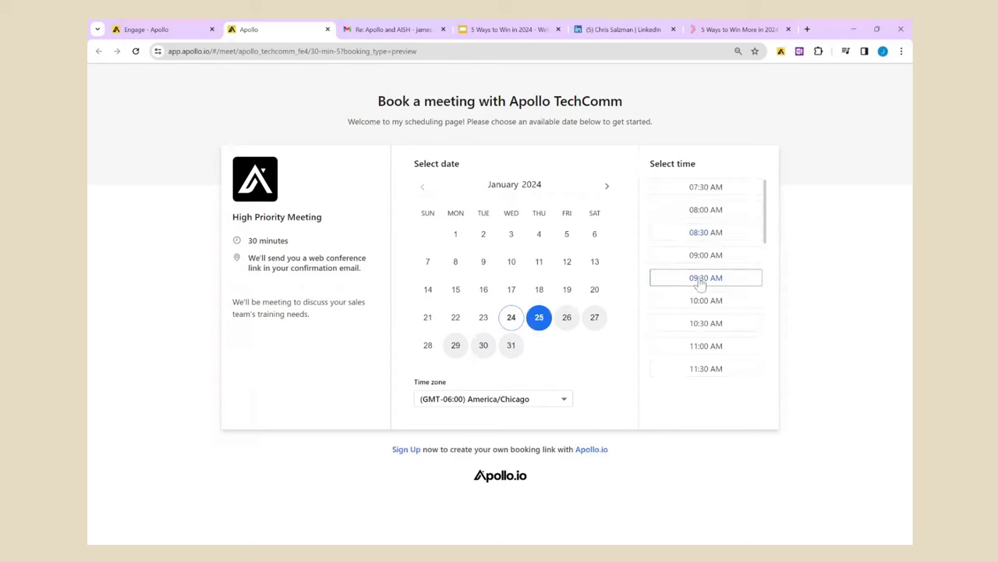
{"action": "left_click", "coordinate": [165, 32]}
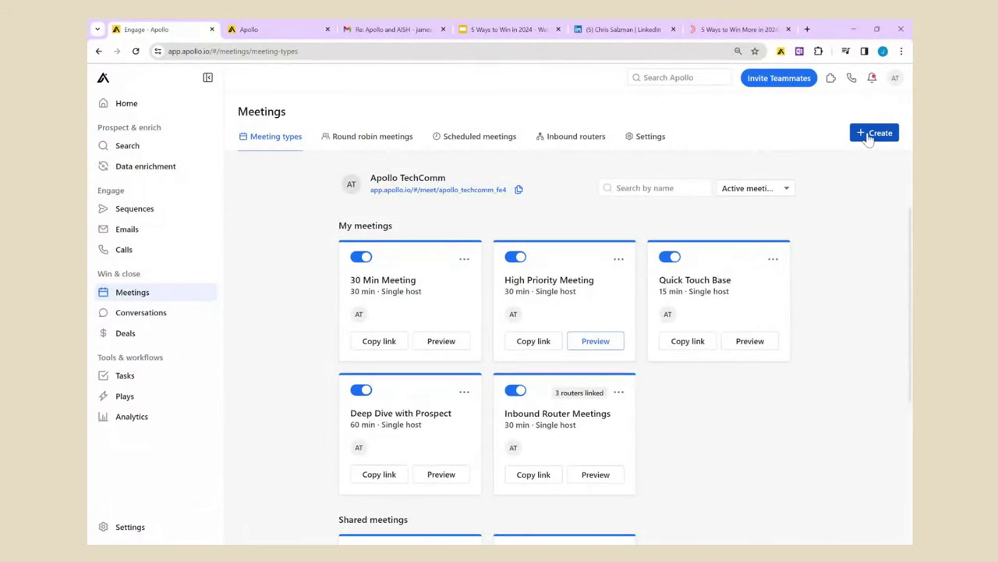
Start a single host meeting named "Sales Meeting" and check the available meeting locations.
{"action": "left_click", "coordinate": [869, 138]}
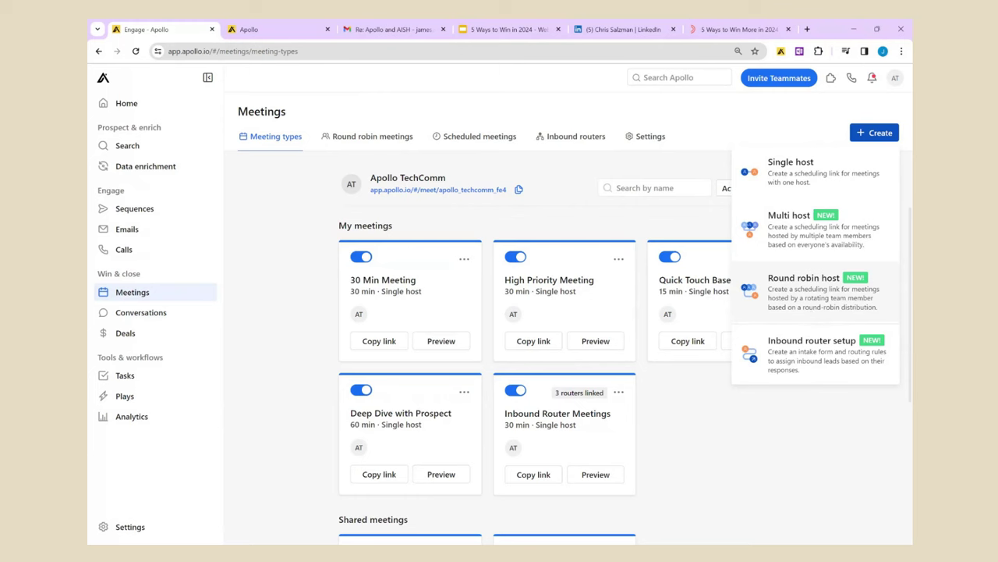
{"action": "left_click", "coordinate": [797, 175]}
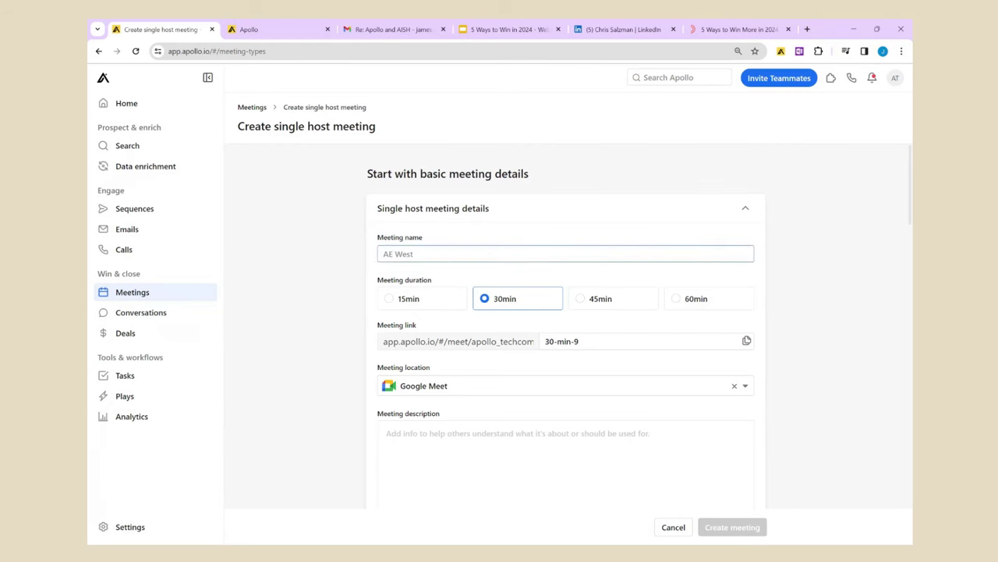
{"action": "left_click", "coordinate": [431, 254]}
{"action": "type", "text": "Sales Meeting"}
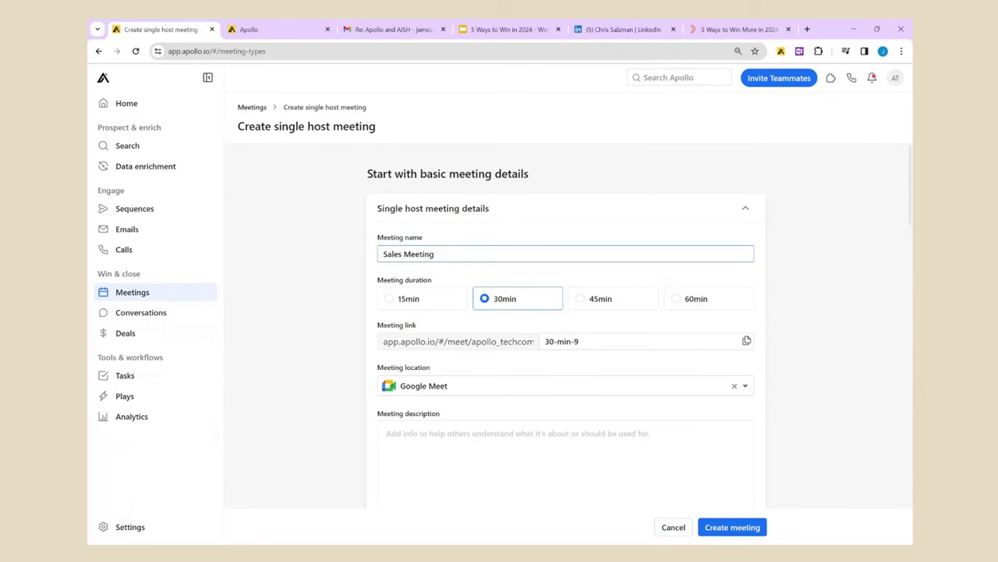
{"action": "scroll", "coordinate": [683, 312], "scroll_direction": "down", "scroll_amount": 3}
{"action": "left_click", "coordinate": [746, 289]}
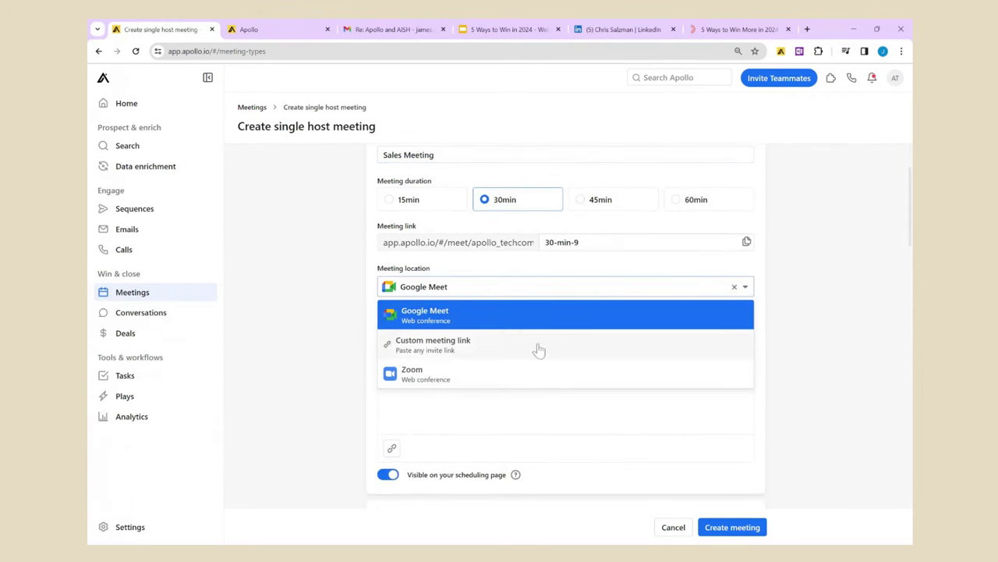
{"action": "left_click", "coordinate": [833, 349]}
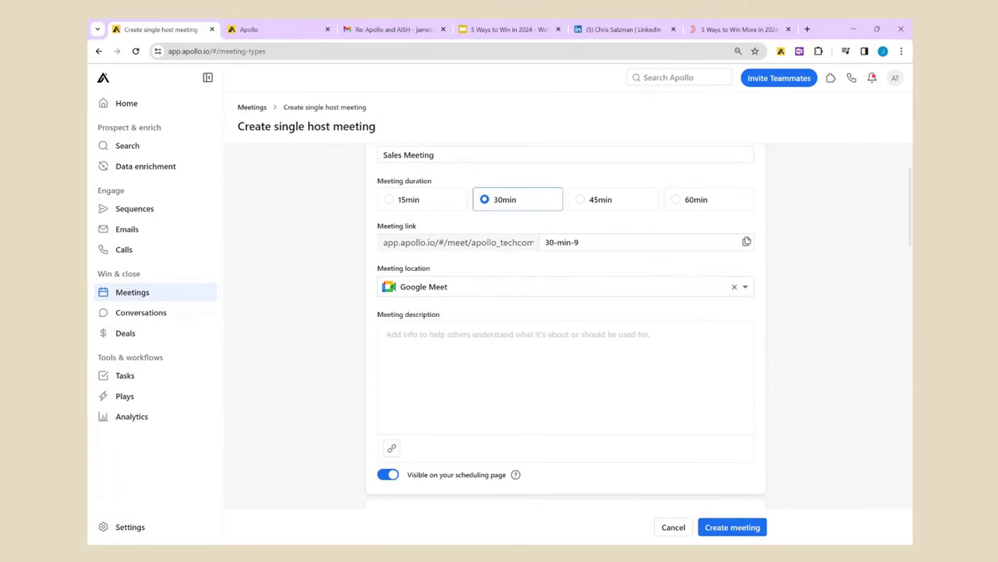
Review the new meeting's weekly availability, buffer times and schedule notice, and leave without creating it.
{"action": "left_click", "coordinate": [390, 476]}
{"action": "scroll", "coordinate": [671, 471], "scroll_direction": "down", "scroll_amount": 3}
{"action": "scroll", "coordinate": [650, 430], "scroll_direction": "down", "scroll_amount": 3}
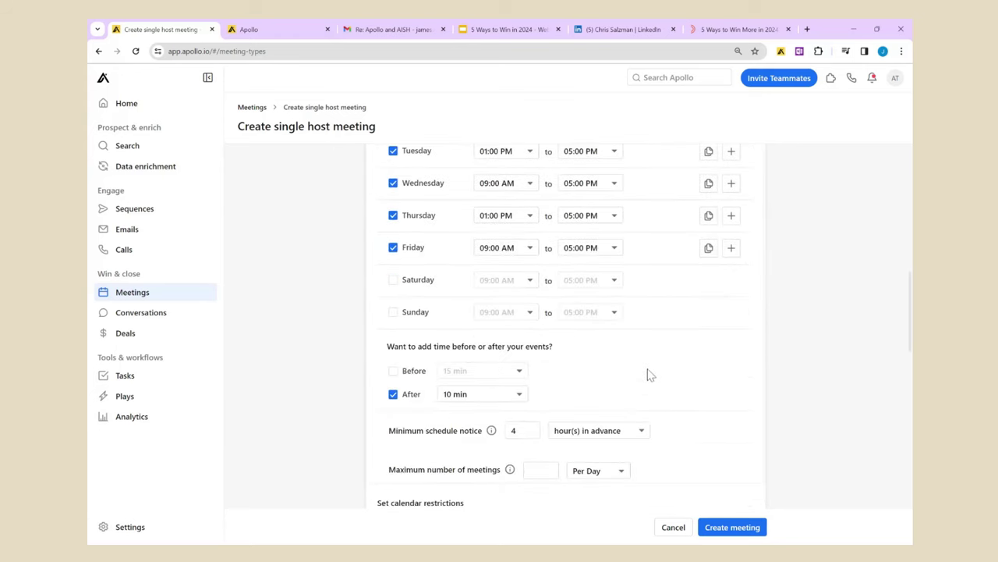
{"action": "scroll", "coordinate": [648, 374], "scroll_direction": "up", "scroll_amount": 1}
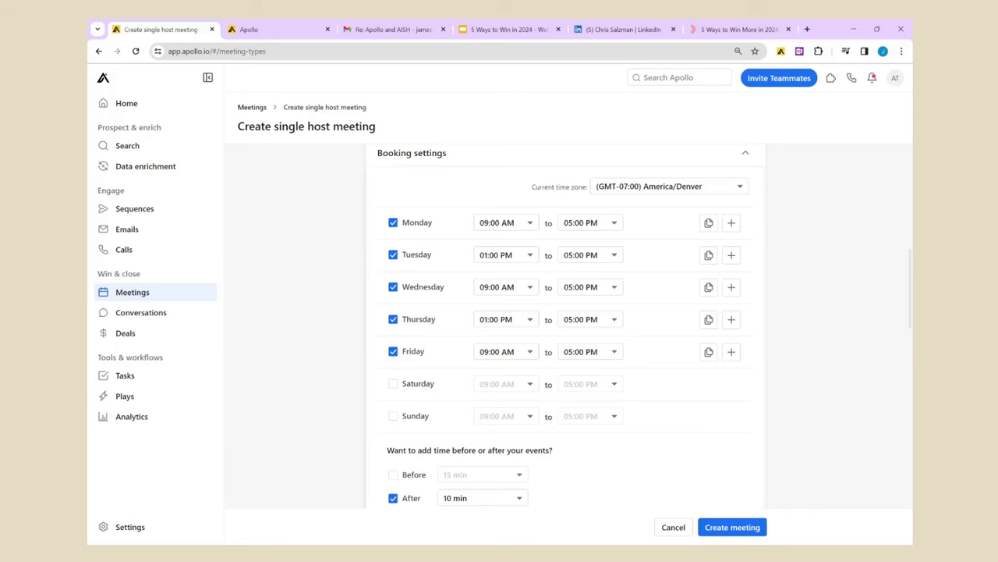
{"action": "scroll", "coordinate": [786, 363], "scroll_direction": "down", "scroll_amount": 2}
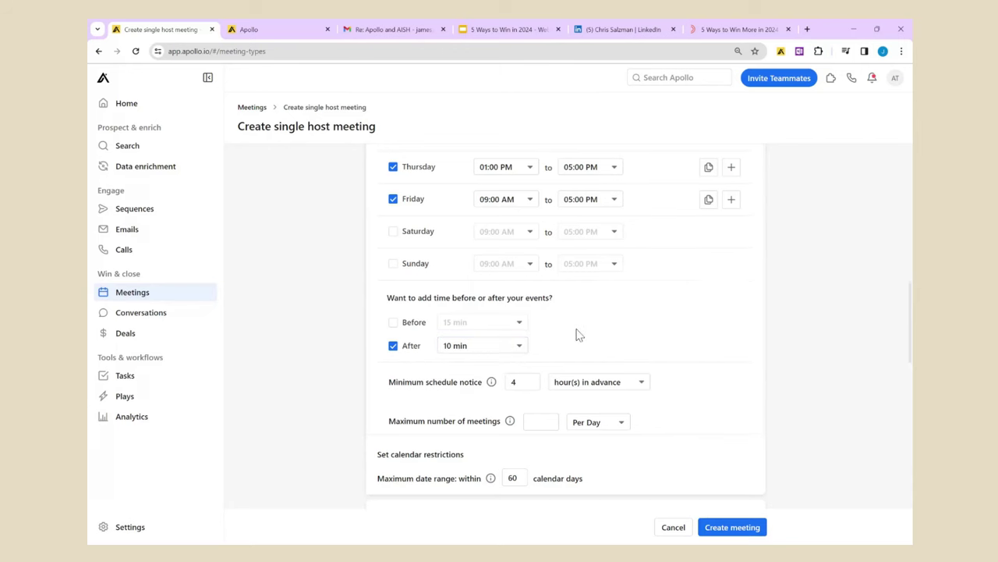
{"action": "scroll", "coordinate": [578, 334], "scroll_direction": "up", "scroll_amount": 5}
{"action": "scroll", "coordinate": [578, 334], "scroll_direction": "up", "scroll_amount": 3}
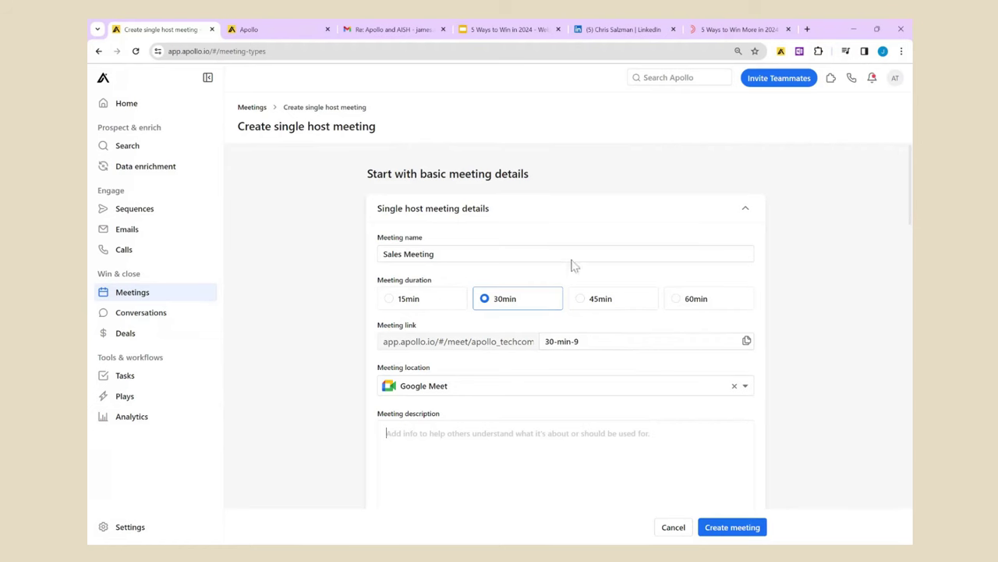
{"action": "left_click", "coordinate": [261, 108]}
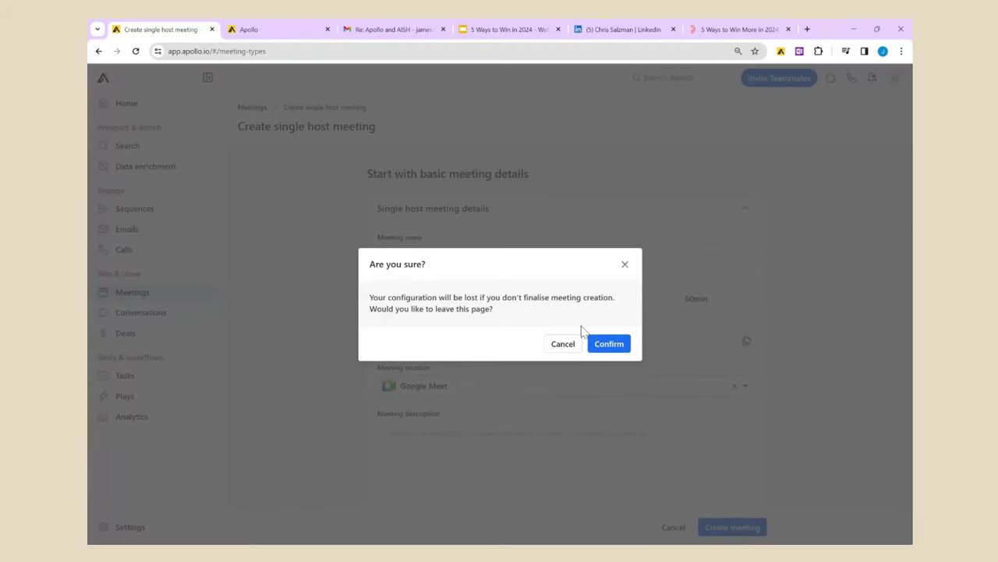
{"action": "left_click", "coordinate": [610, 344]}
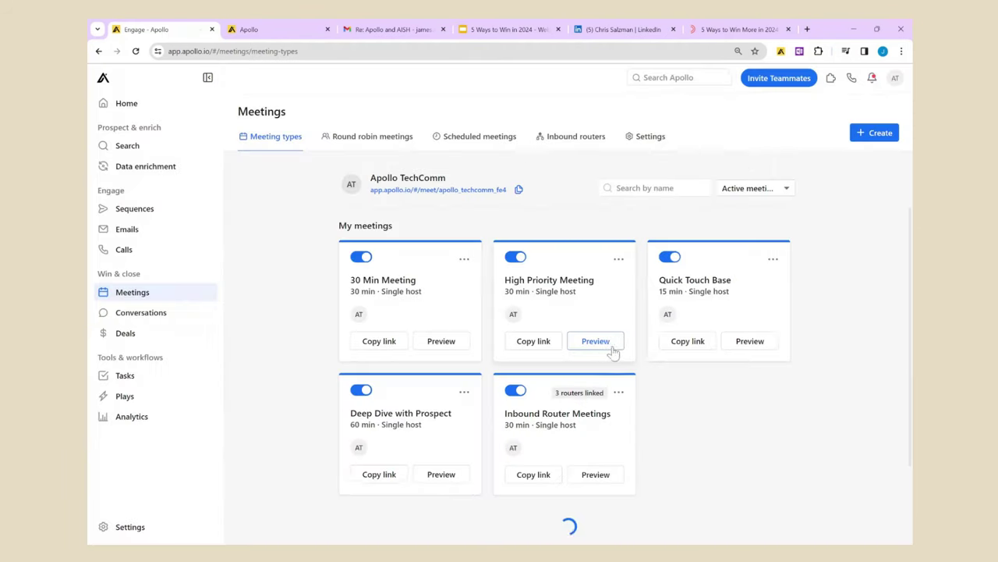
Copy the High Priority Meeting's link, and in the Gmail reply greet the recipient by name and write "I can't wait to meet with you.".
{"action": "left_click", "coordinate": [545, 345]}
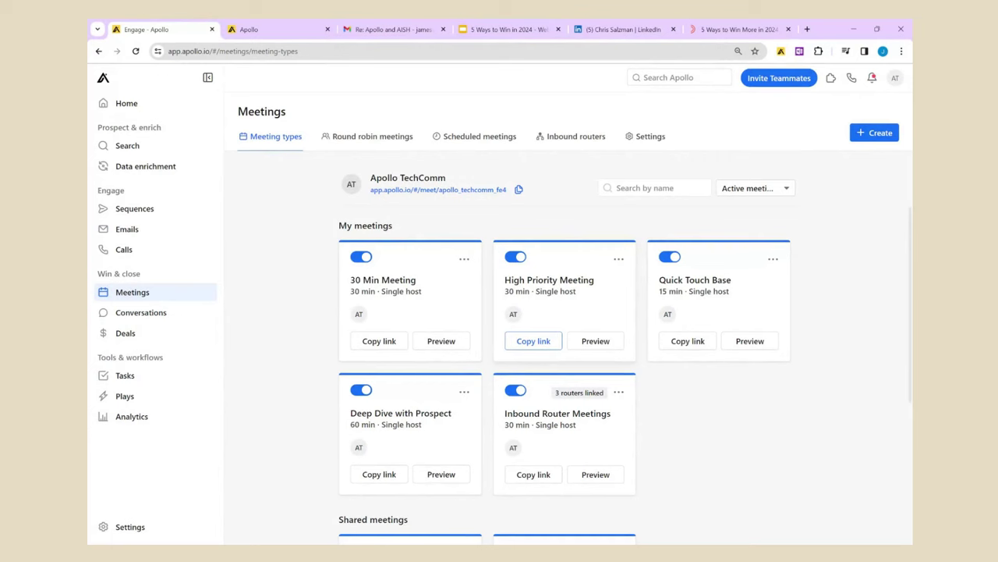
{"action": "left_click", "coordinate": [377, 31]}
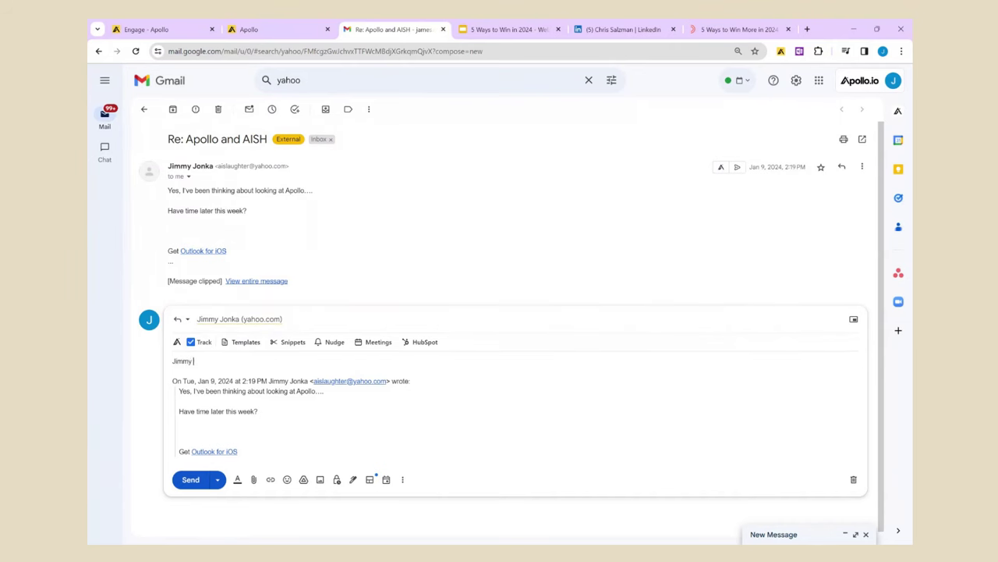
{"action": "type", "text": ","}
{"action": "key", "text": "Return"}
{"action": "key", "text": "Return"}
{"action": "type", "text": "I can't wa"}
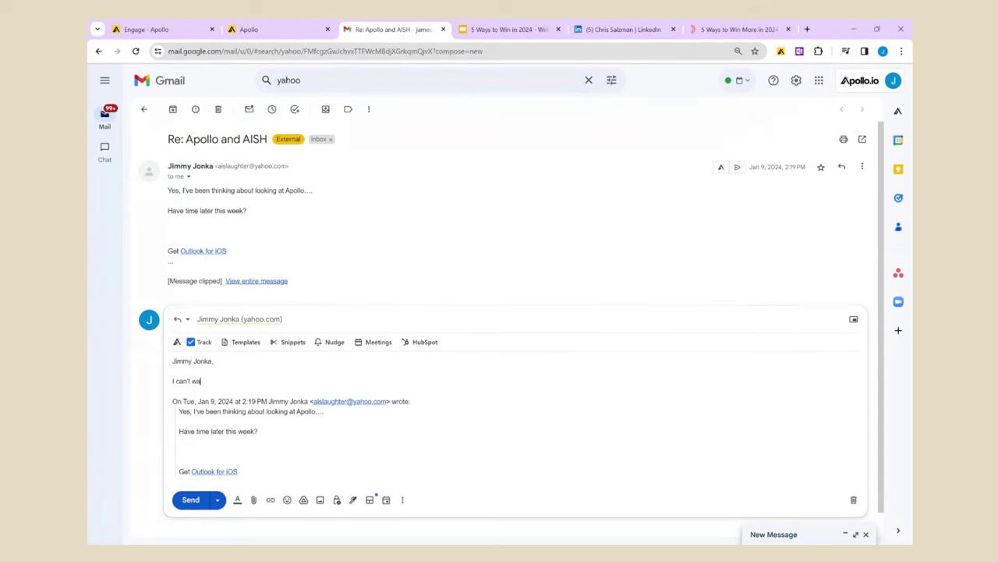
{"action": "key", "text": "Return"}
{"action": "key", "text": "Return"}
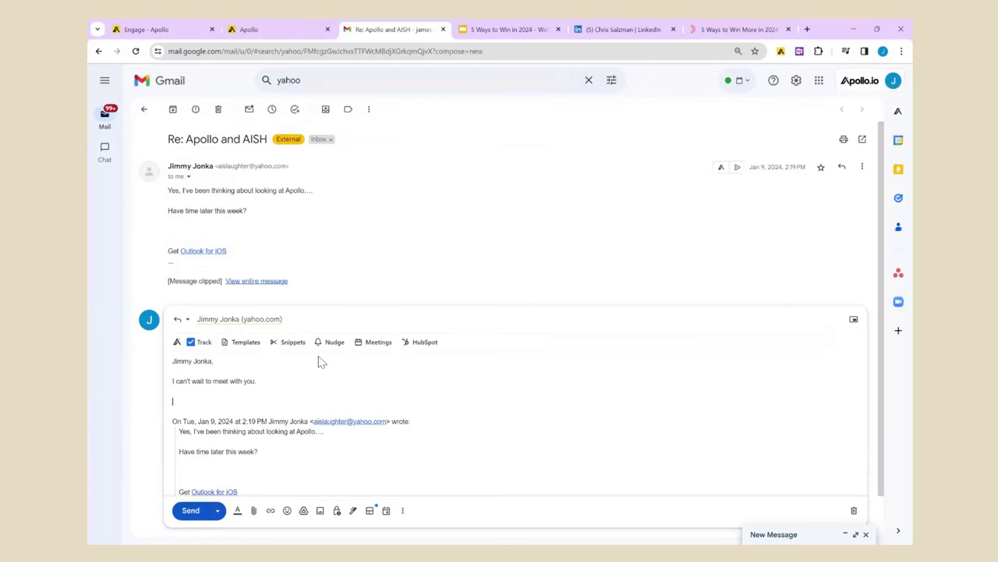
Add the line "Here is a link to my calendar" to the reply, linked to the High Priority Meeting.
{"action": "left_click", "coordinate": [370, 345]}
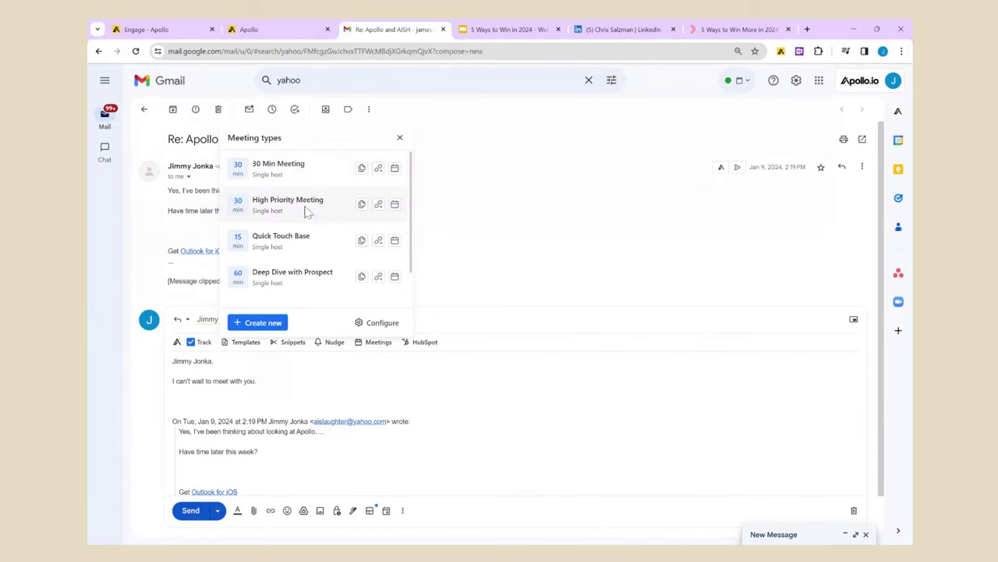
{"action": "left_click", "coordinate": [378, 205]}
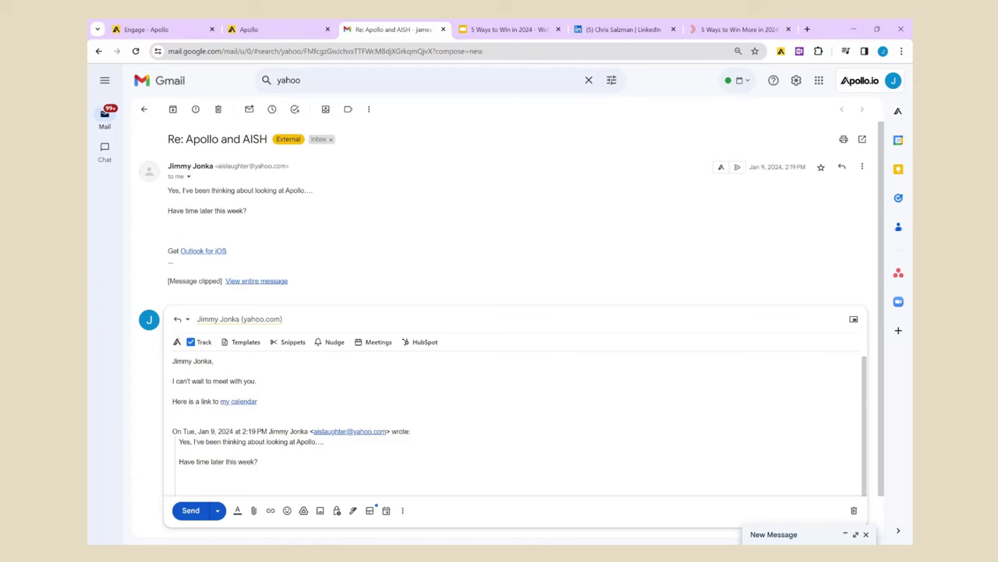
Switch back to Apollo, review the steps of the "Meeting No Shows [ Reschedule ]" sequence, and return to the home page.
{"action": "left_click", "coordinate": [147, 30]}
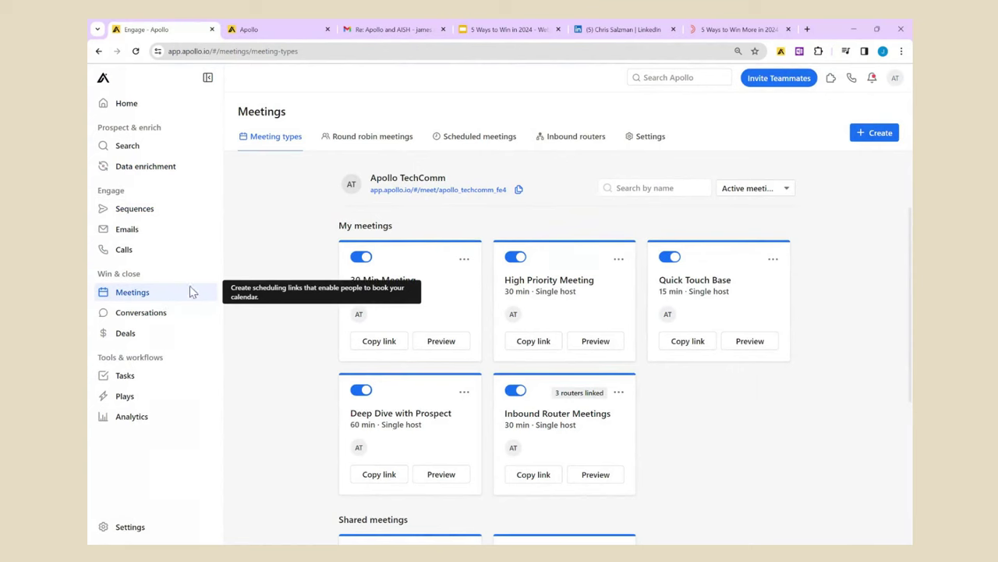
{"action": "left_click", "coordinate": [149, 209]}
{"action": "scroll", "coordinate": [468, 250], "scroll_direction": "down", "scroll_amount": 2}
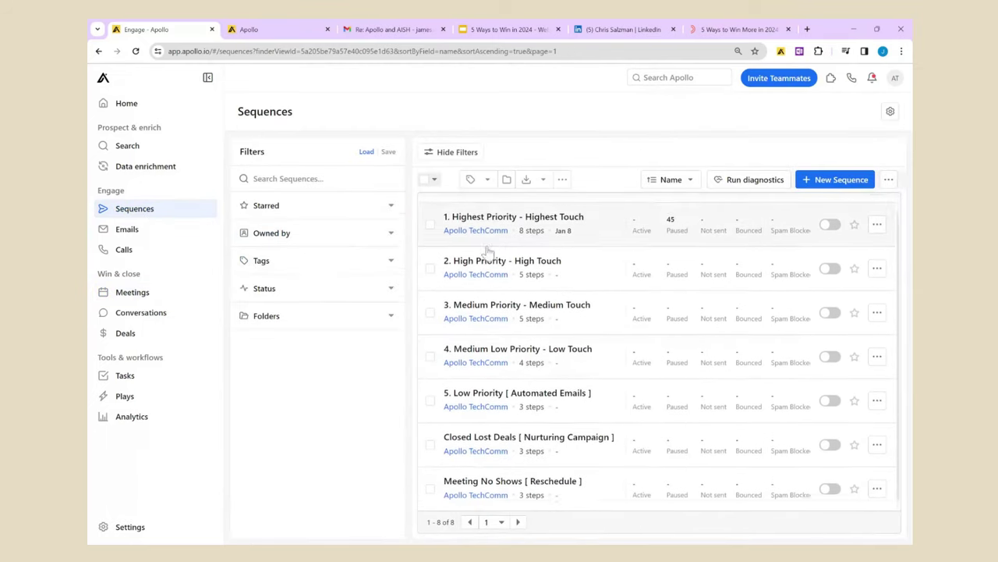
{"action": "left_click", "coordinate": [537, 489]}
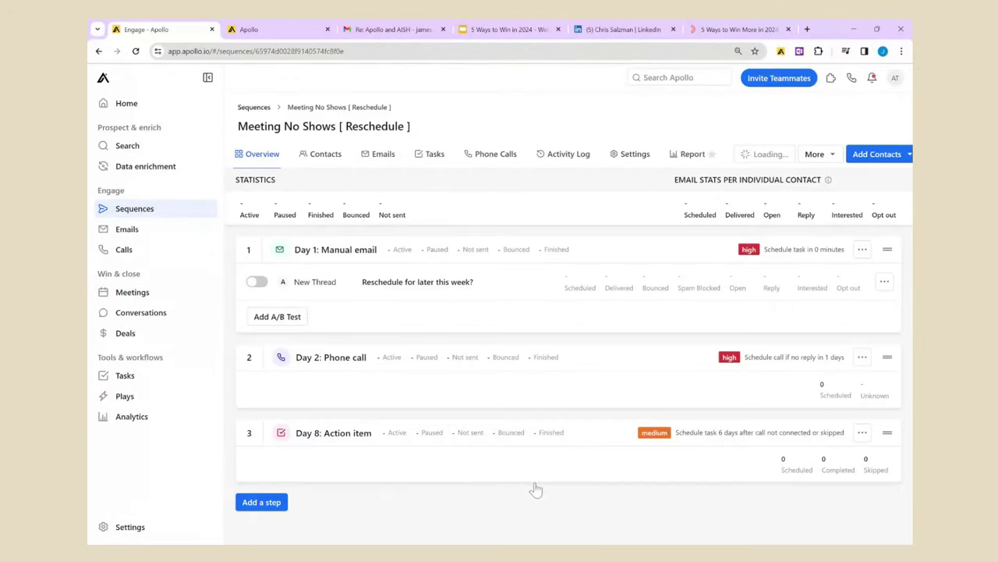
{"action": "left_click", "coordinate": [255, 108]}
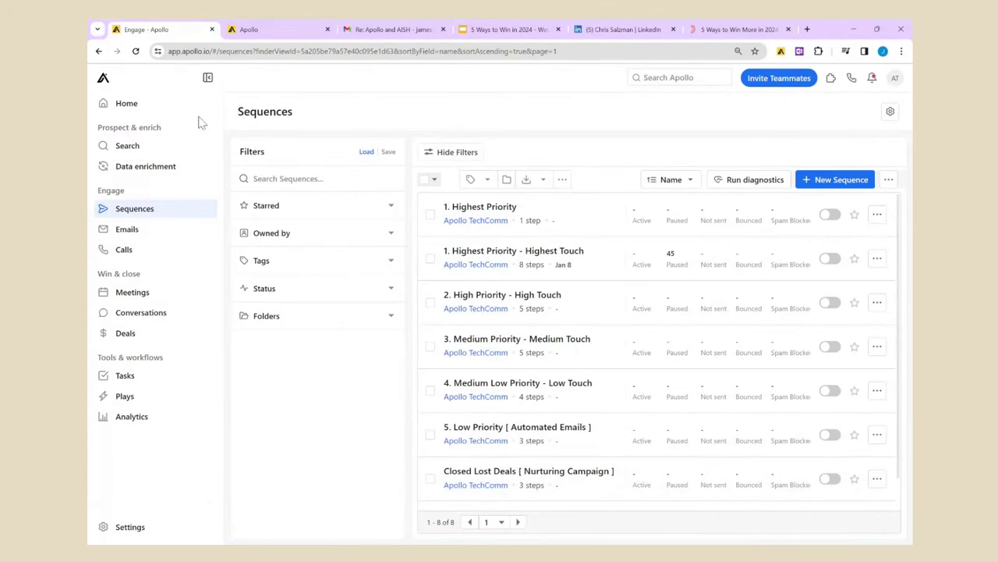
{"action": "left_click", "coordinate": [159, 108]}
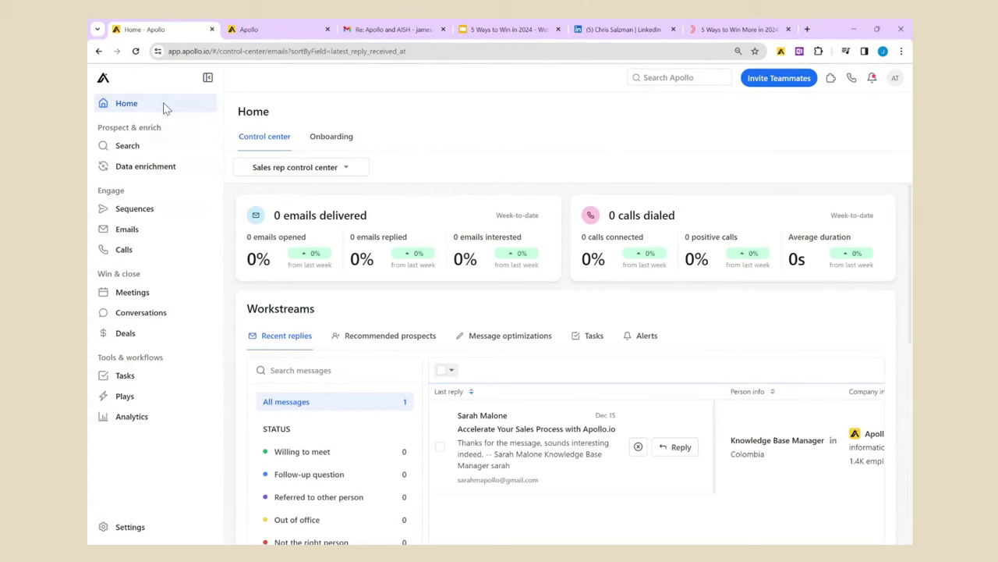